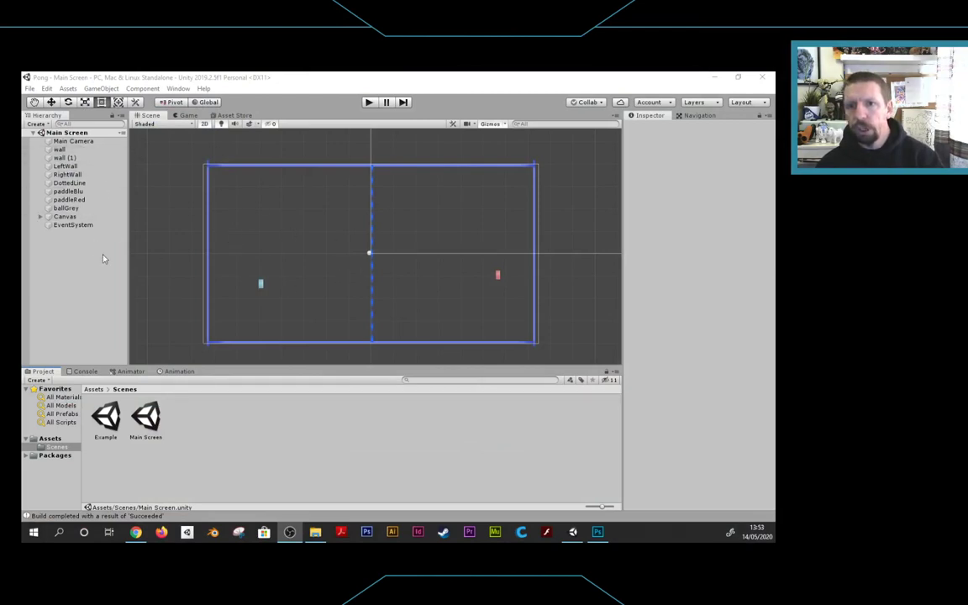
Step: Open the build settings for the Pong project and move the dialog clear of the scene list
click(315, 83)
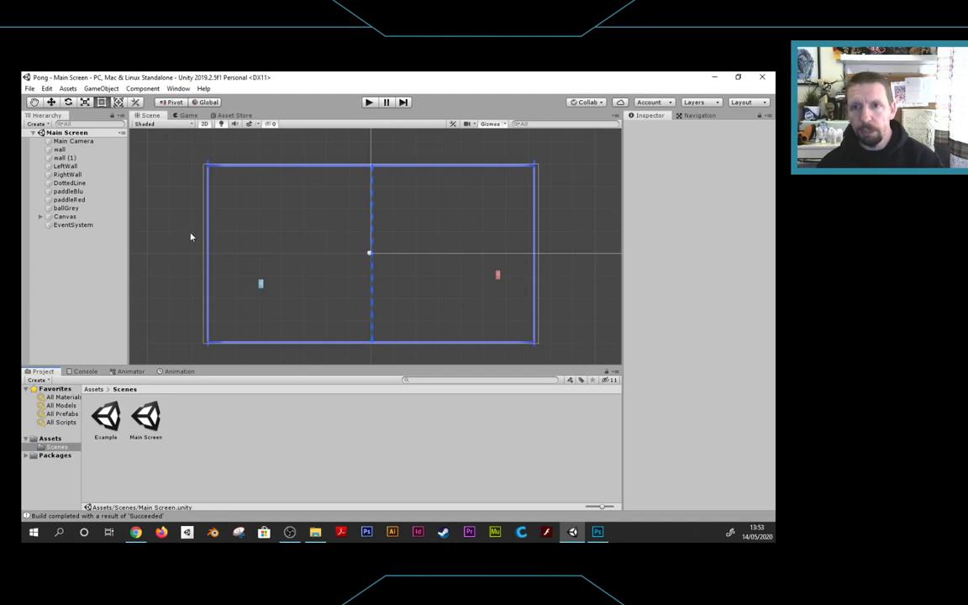
click(30, 88)
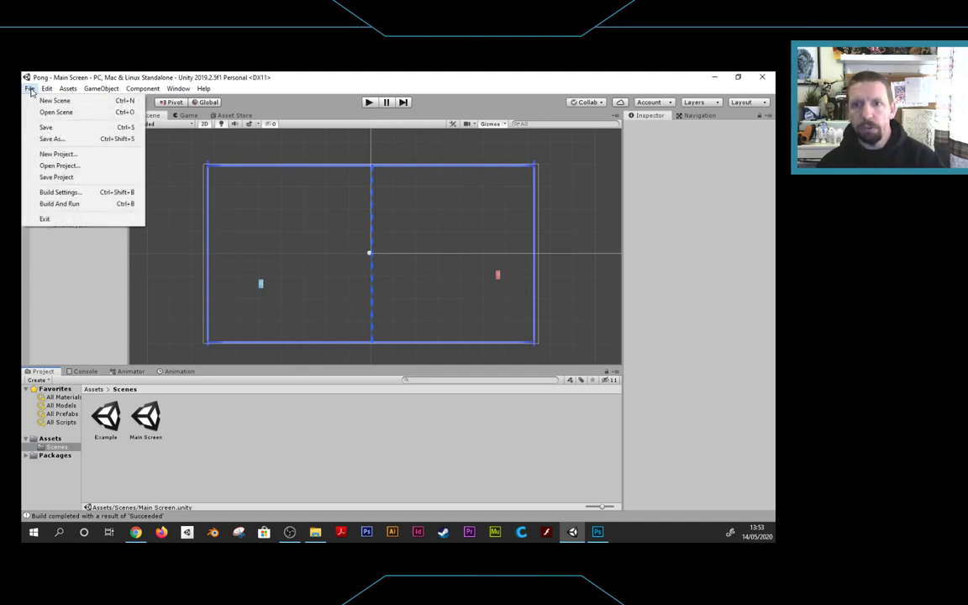
click(58, 193)
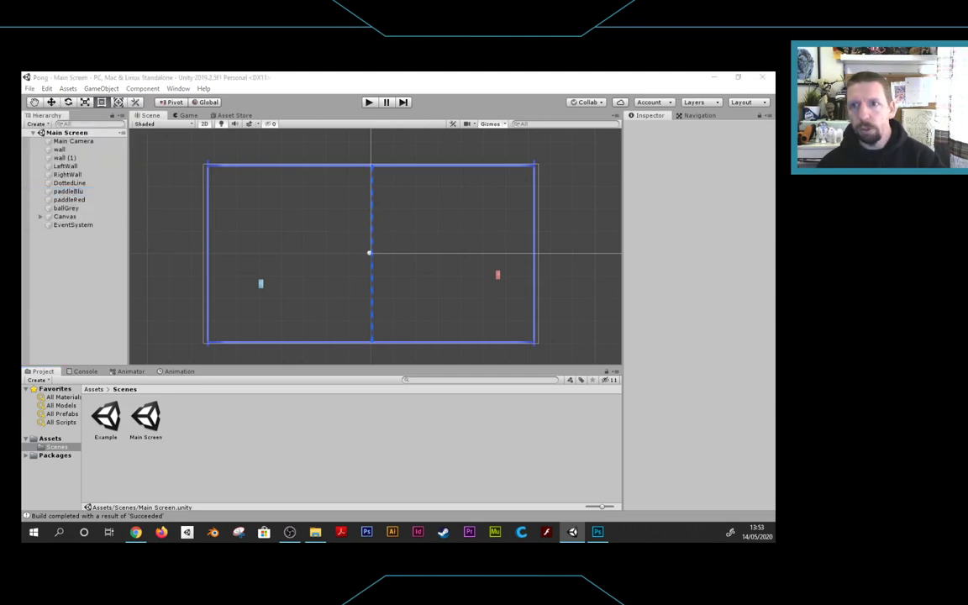
drag(470, 118, 447, 130)
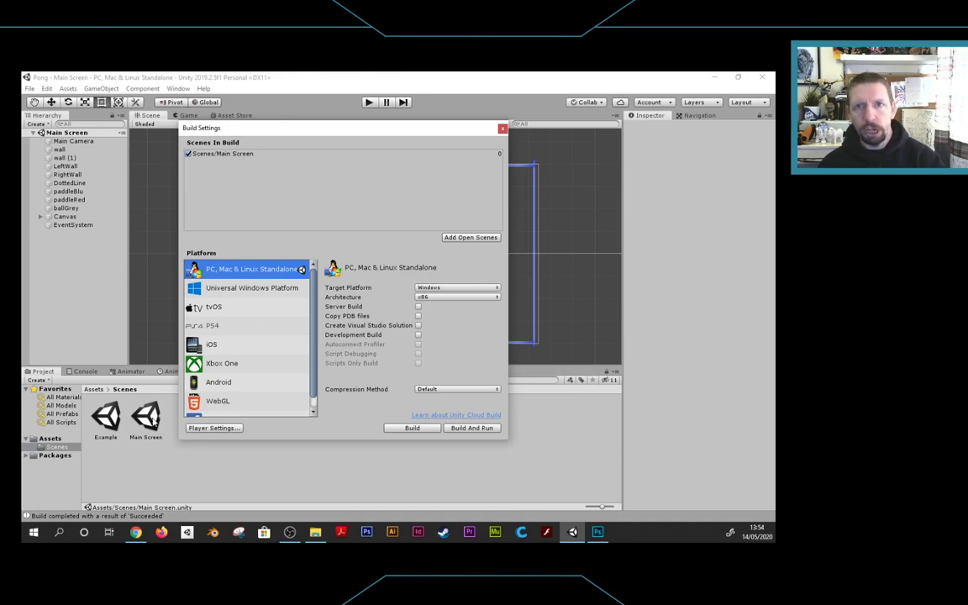
Step: Choose Windows as the target platform and check the available architecture options
click(428, 288)
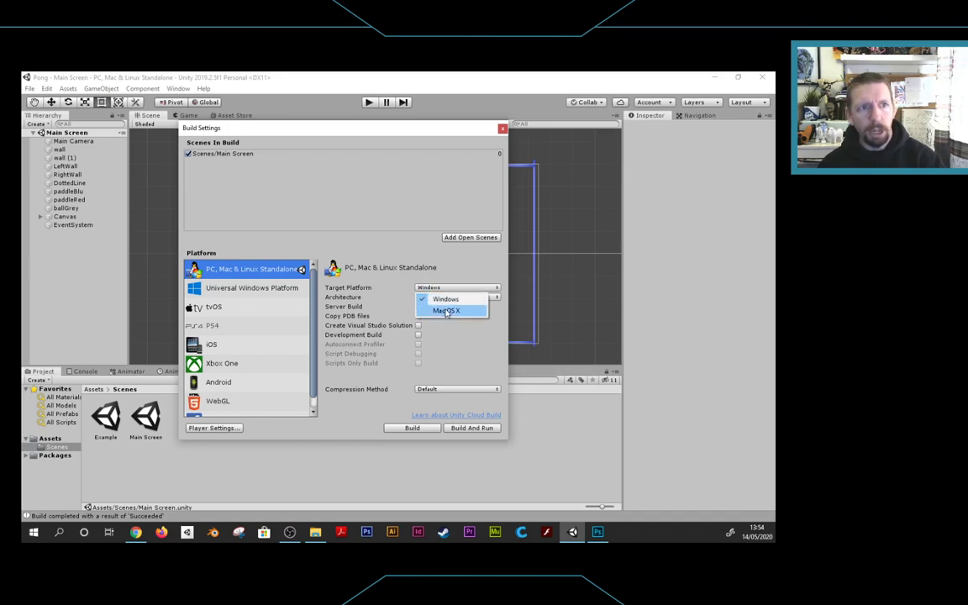
click(445, 299)
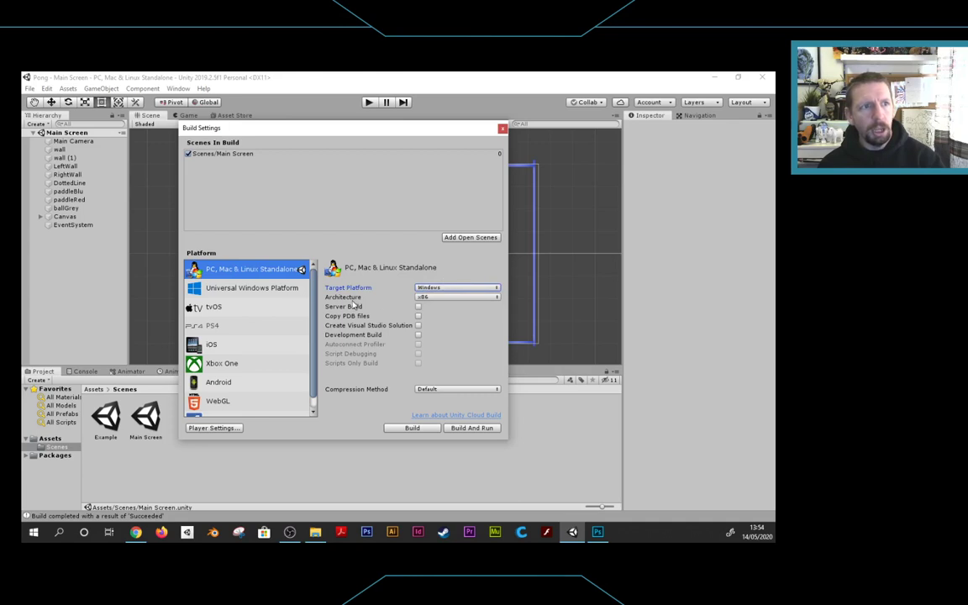
click(447, 297)
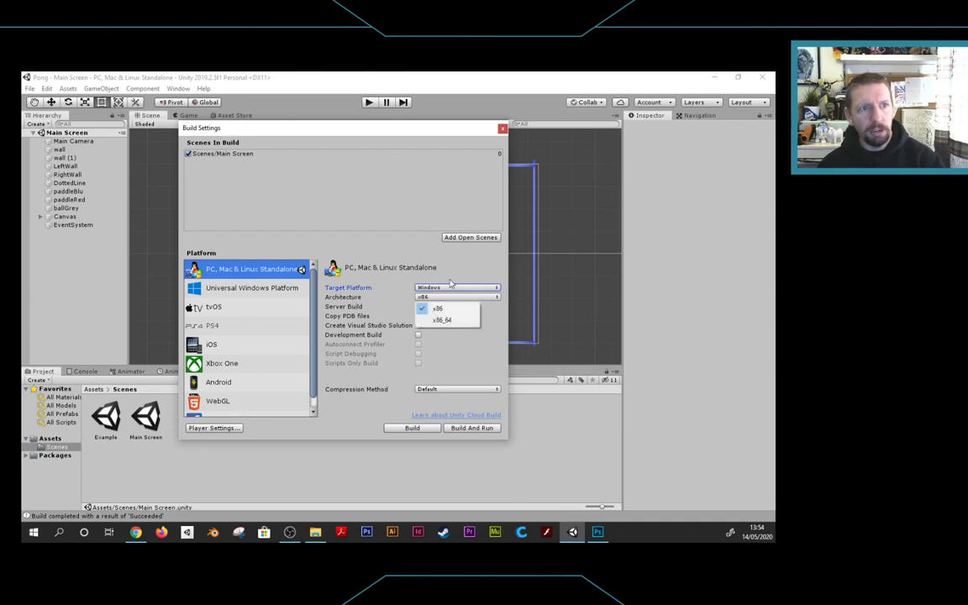
click(450, 280)
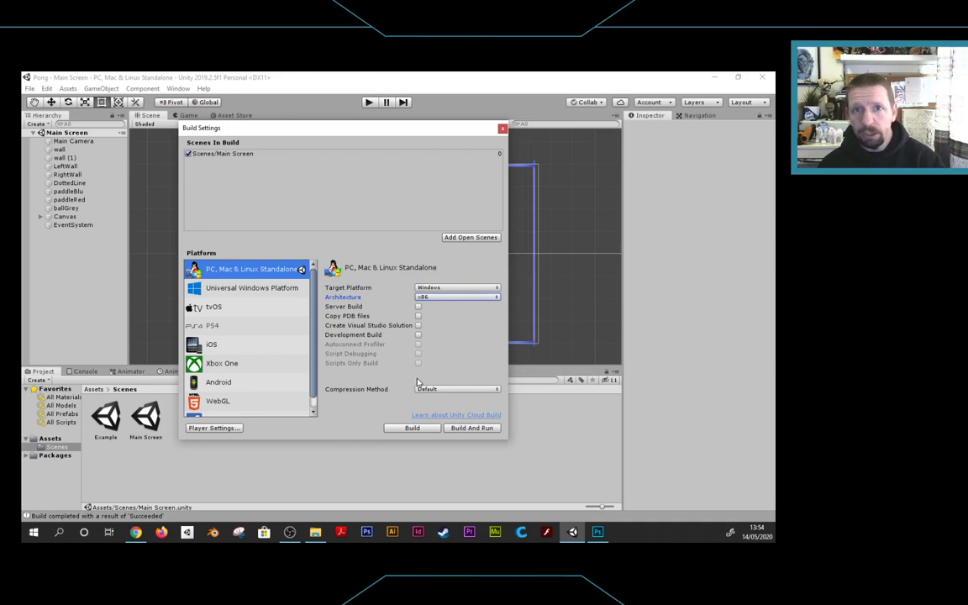
Step: Build the game into a new folder named Pong_Final on the Desktop
click(412, 428)
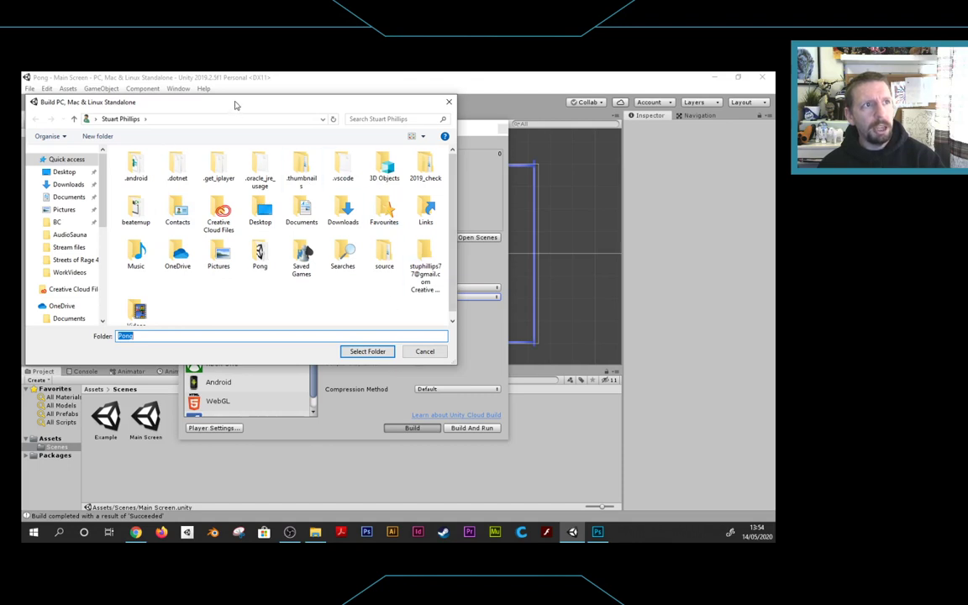
drag(235, 105, 358, 95)
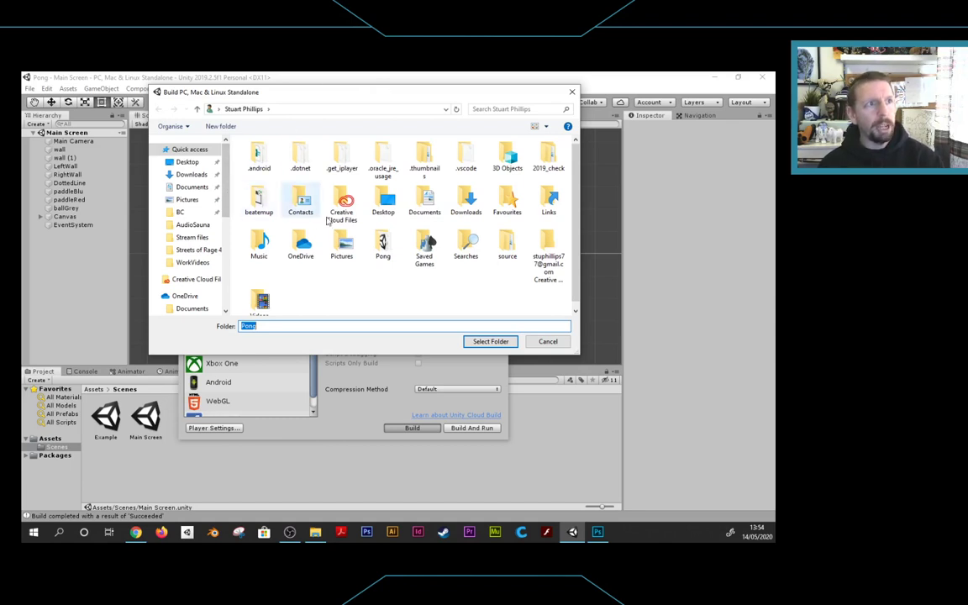
click(187, 161)
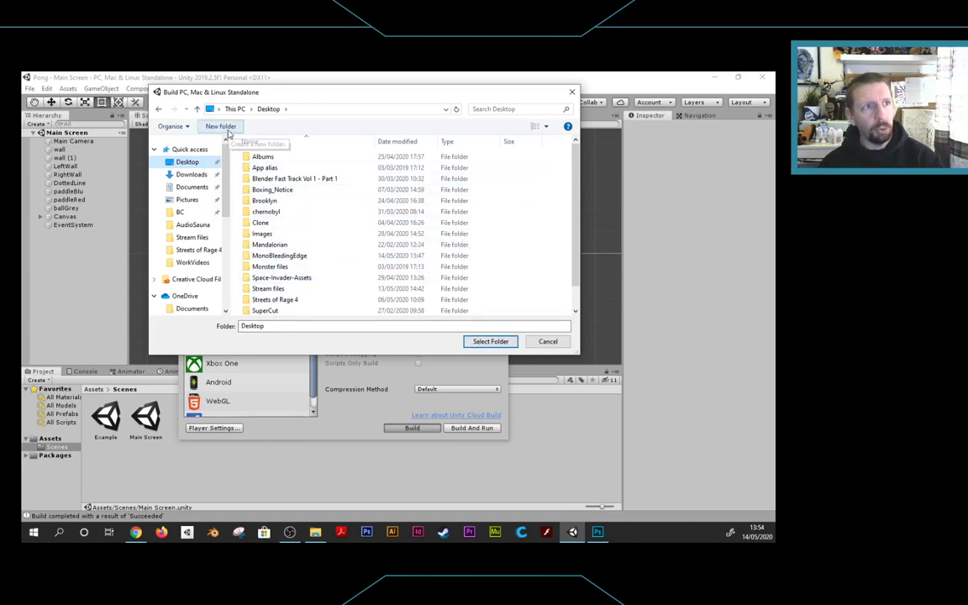
click(222, 127)
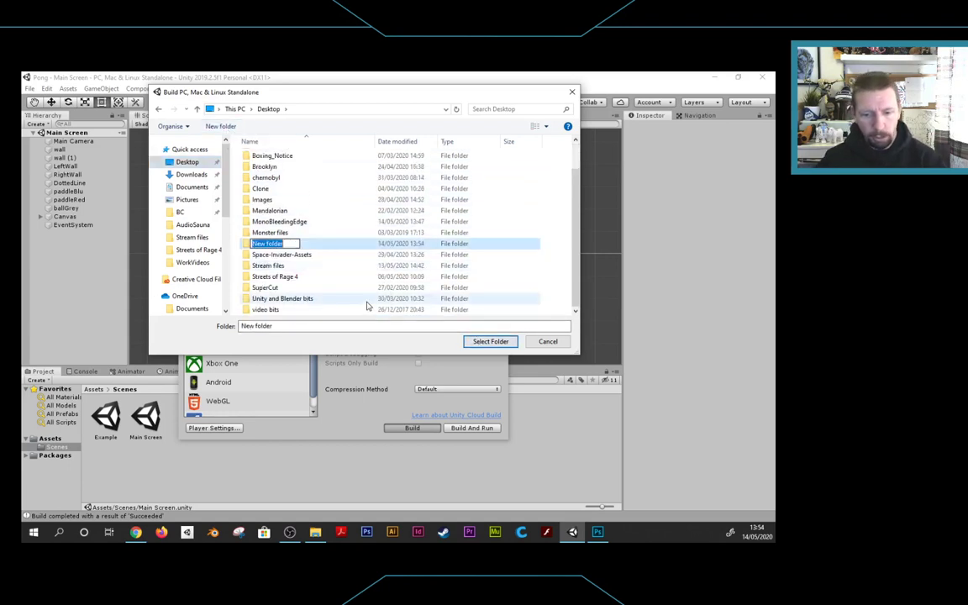
text(Pong_)
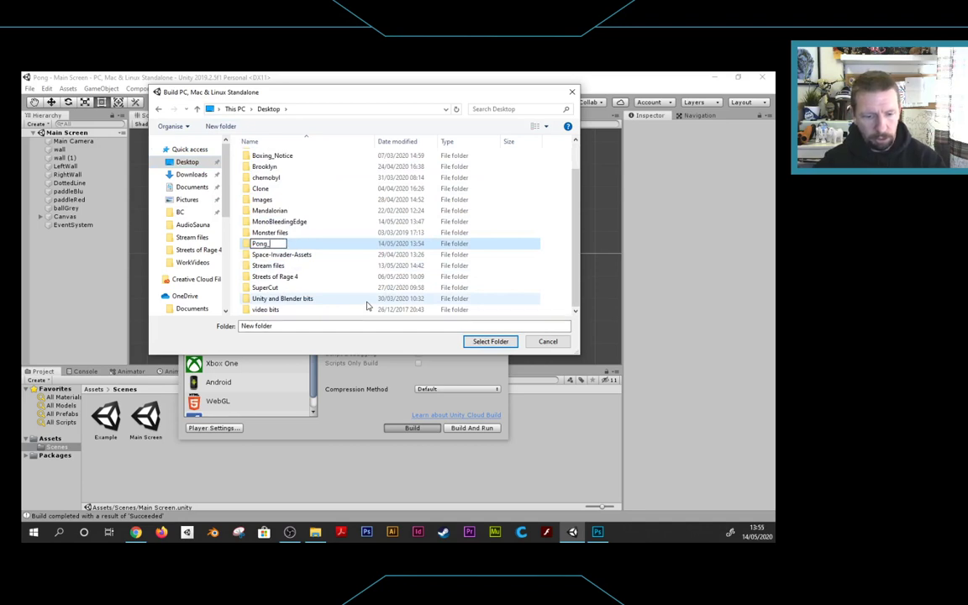
text(Fina)
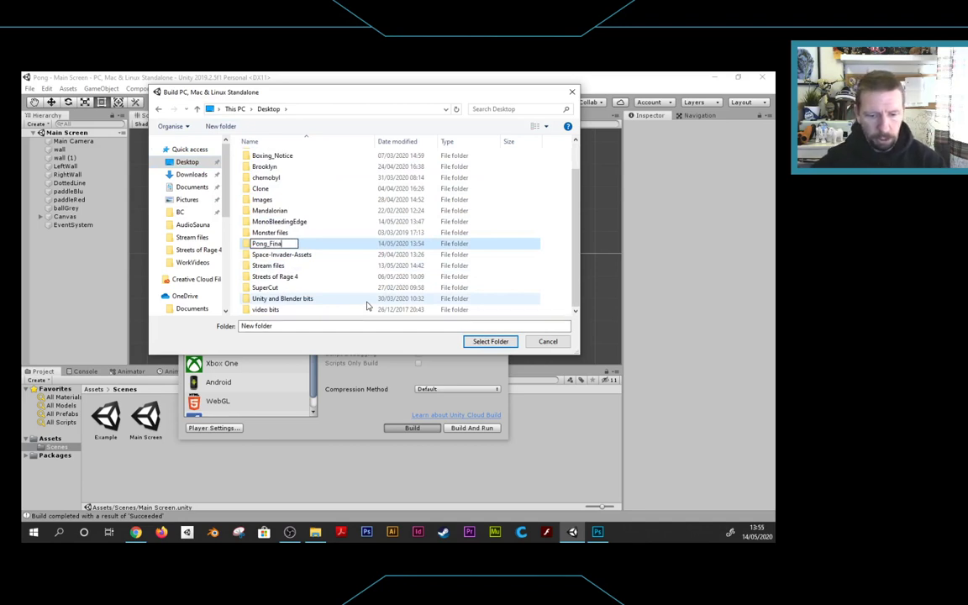
text(l)
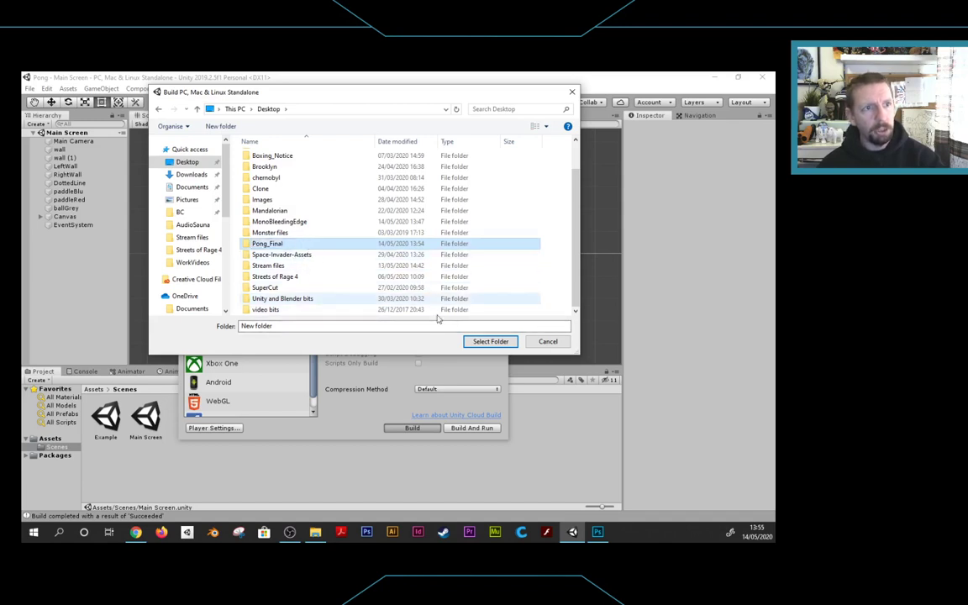
key(Return)
click(489, 341)
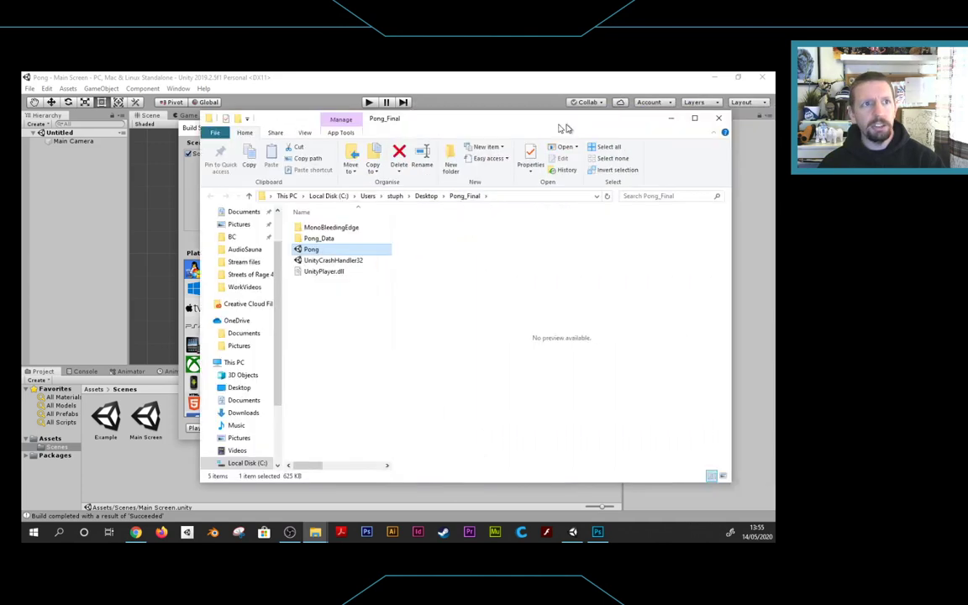
Step: Launch the built Pong executable from the Pong_Final folder to test it, and close the game
drag(573, 103, 479, 129)
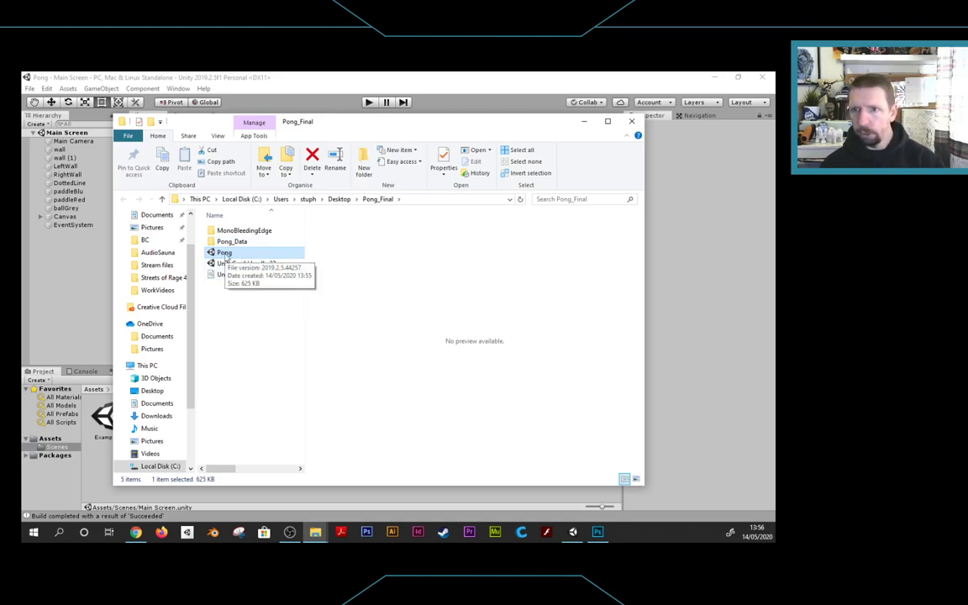
double_click(224, 253)
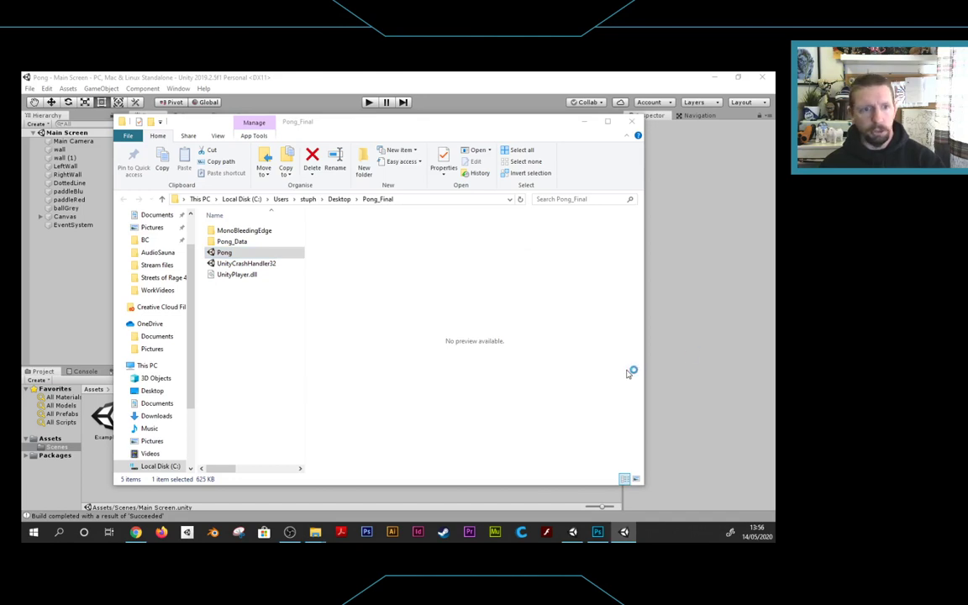
mouse_move(620, 540)
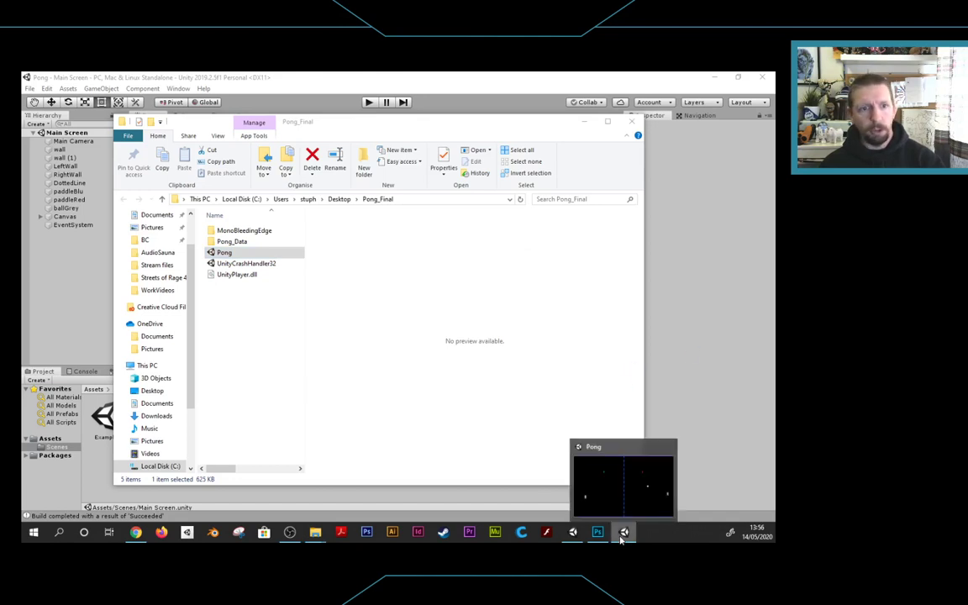
right_click(620, 539)
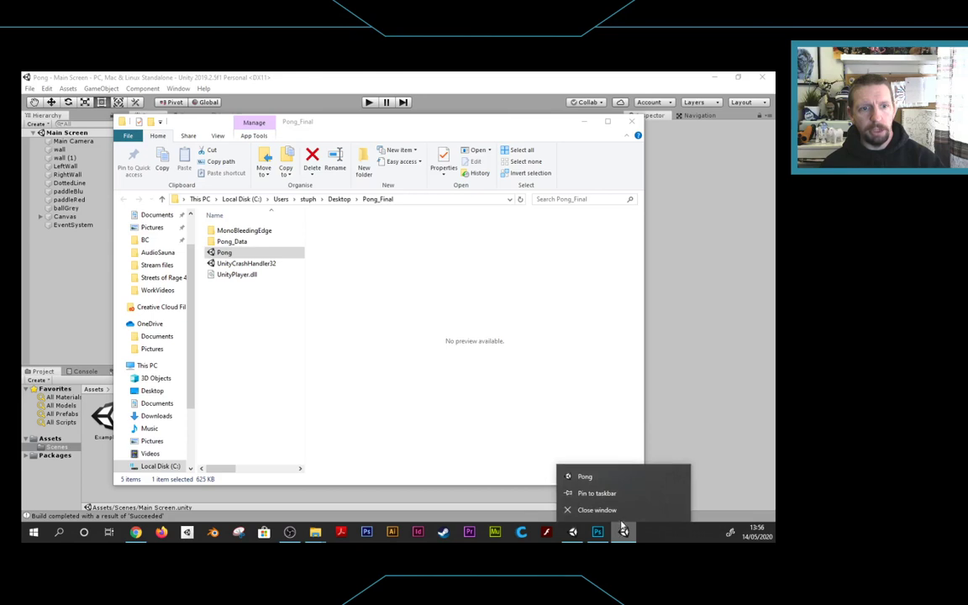
click(593, 507)
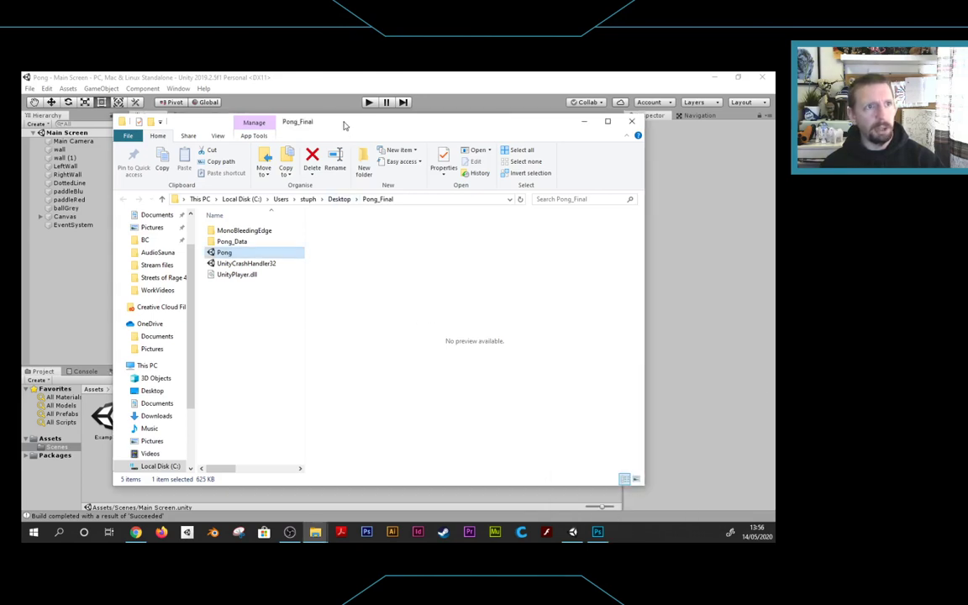
Step: Minimise the Pong_Final folder window and look through the Player settings for the standalone build
drag(344, 125, 434, 124)
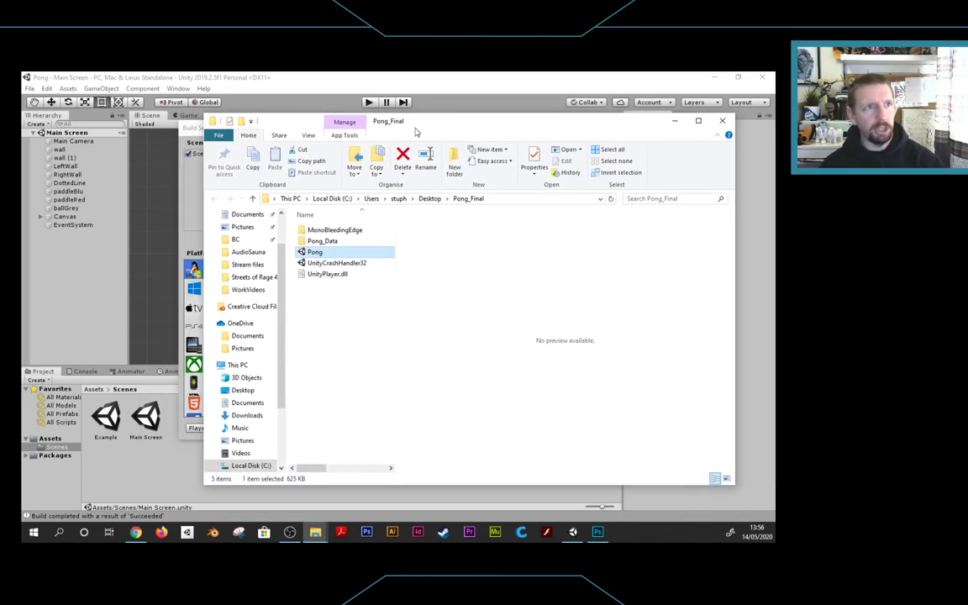
click(675, 125)
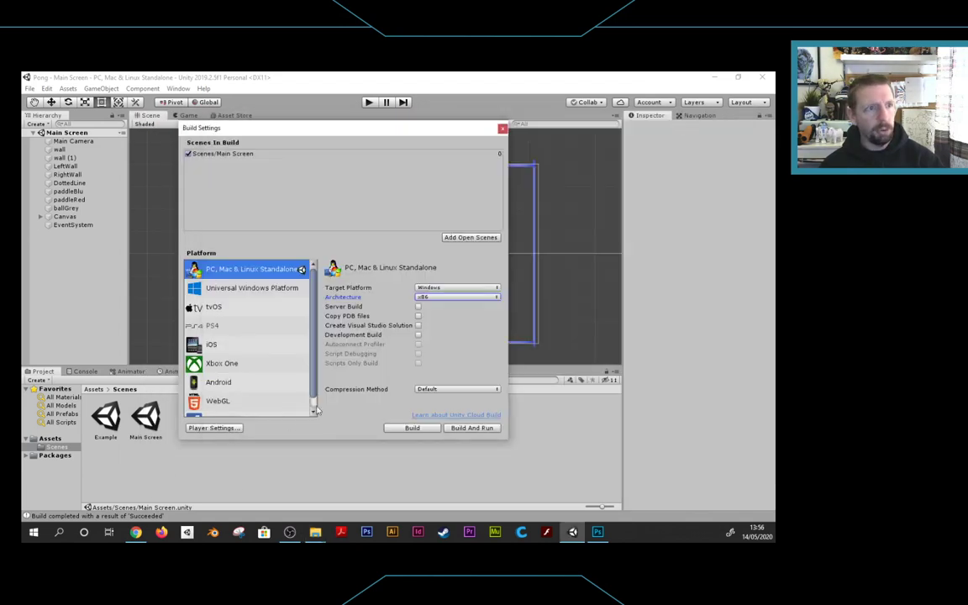
click(216, 428)
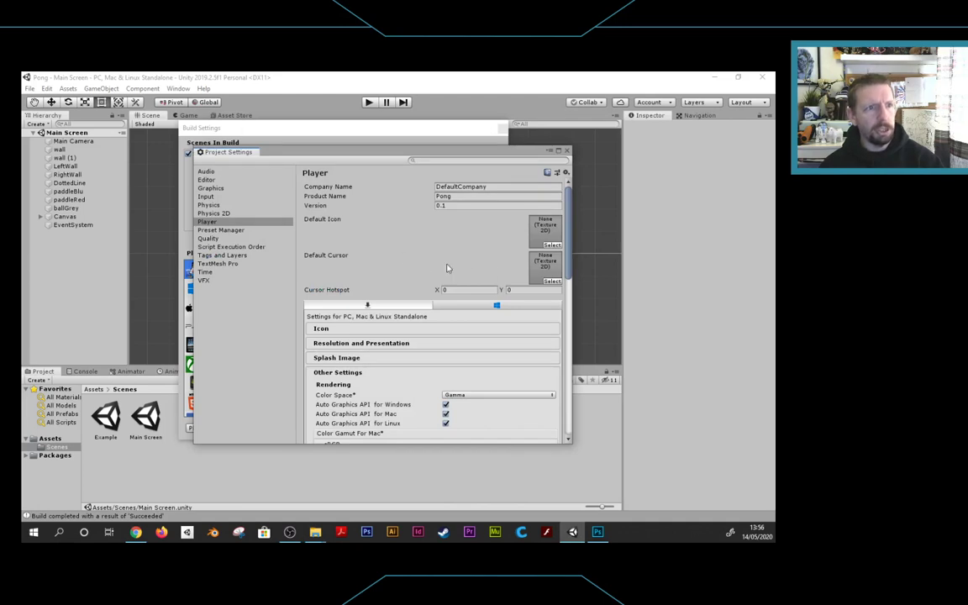
click(566, 152)
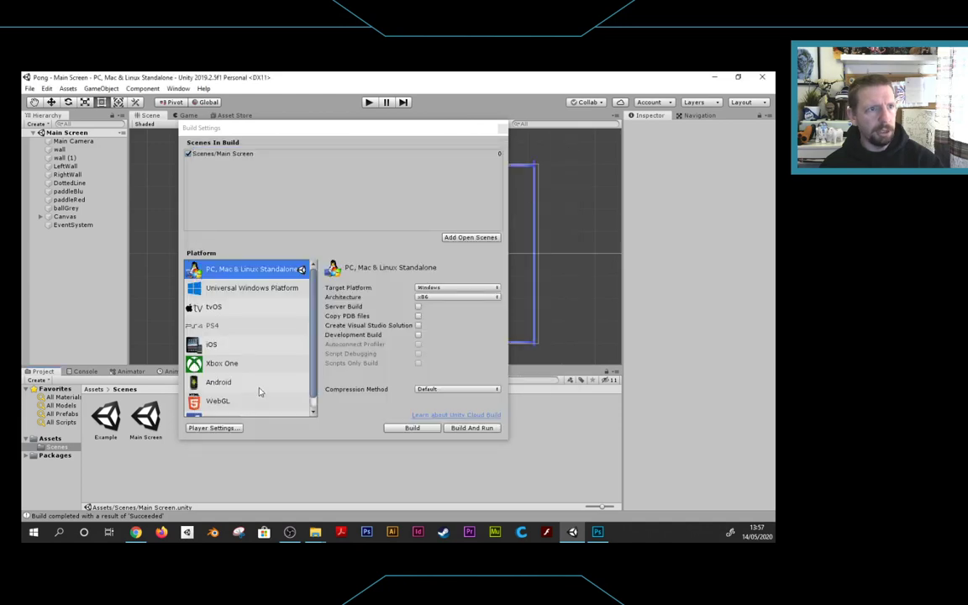
click(220, 429)
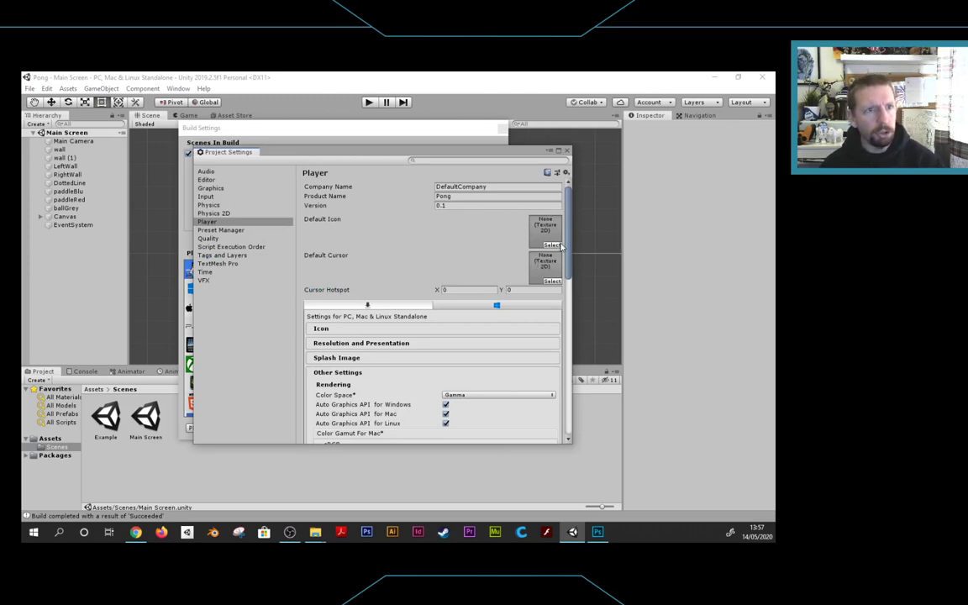
drag(567, 258, 576, 314)
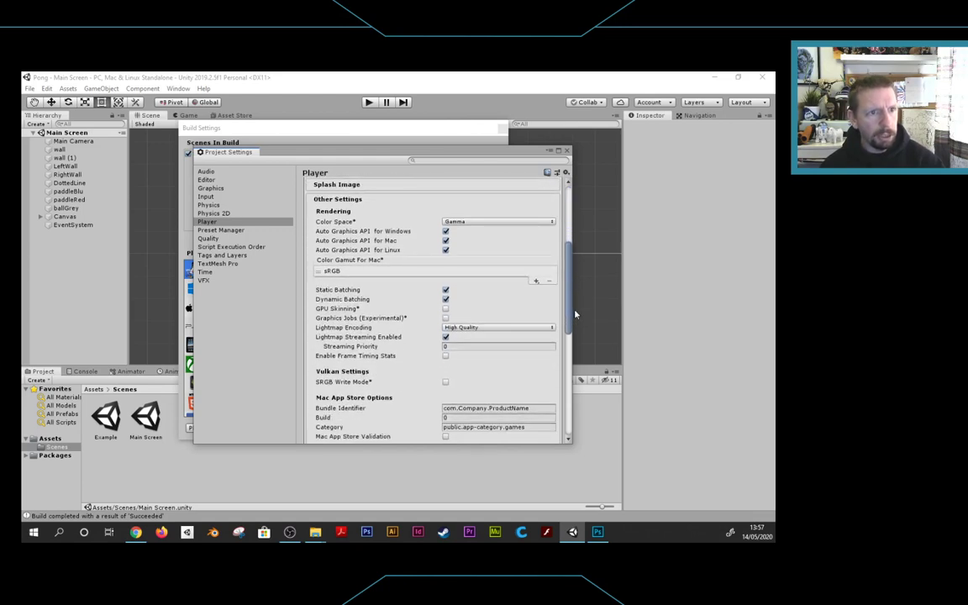
drag(576, 314, 563, 423)
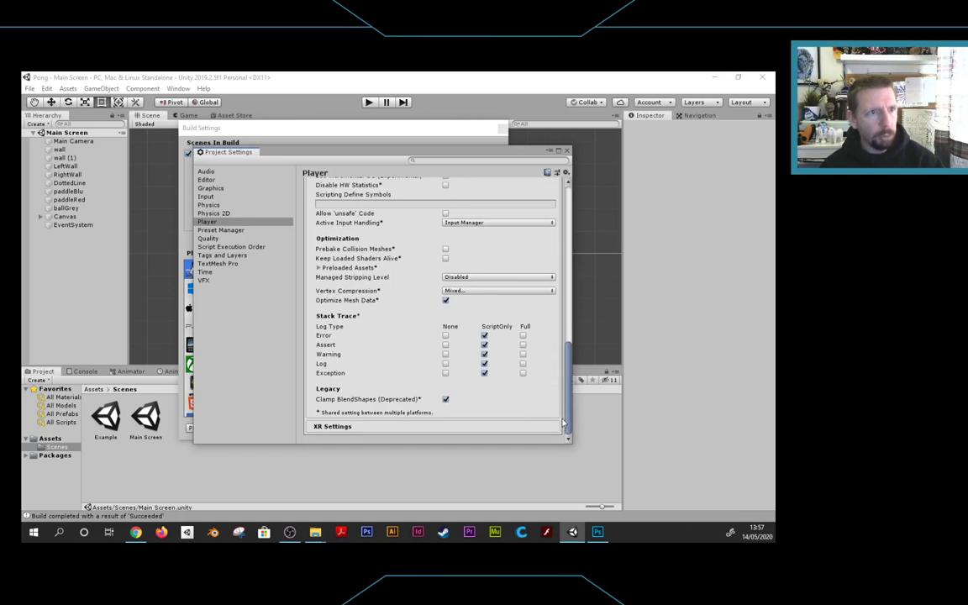
drag(564, 417, 579, 277)
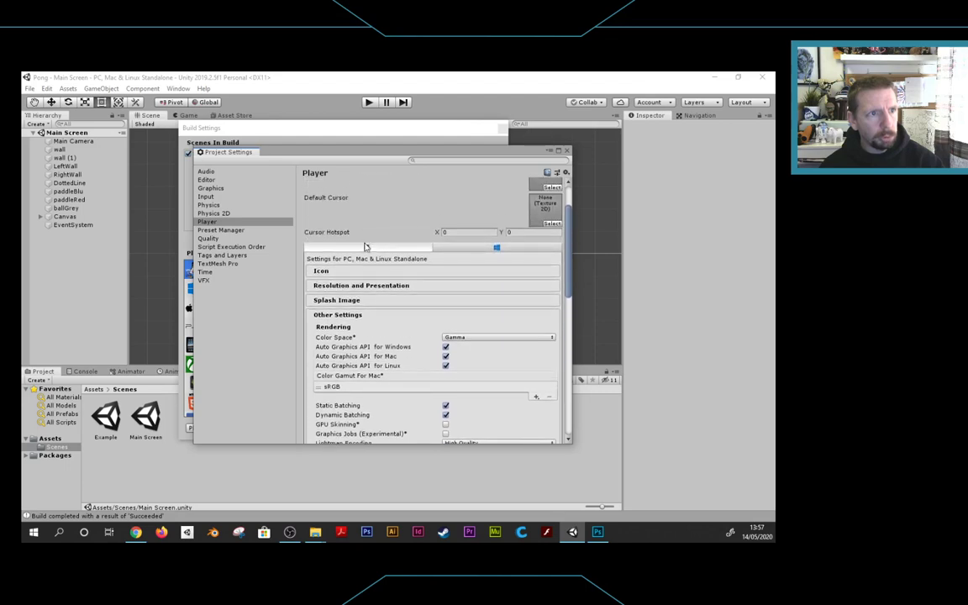
Step: Examine the Resolution and Presentation settings, including the choices for Fullscreen Mode and Display Resolution Dialog
click(370, 284)
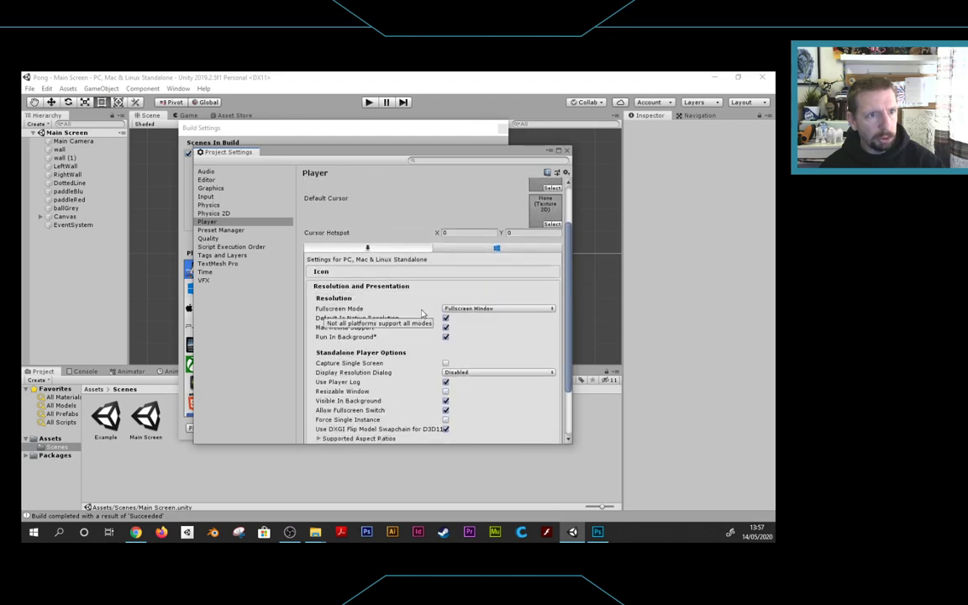
click(463, 309)
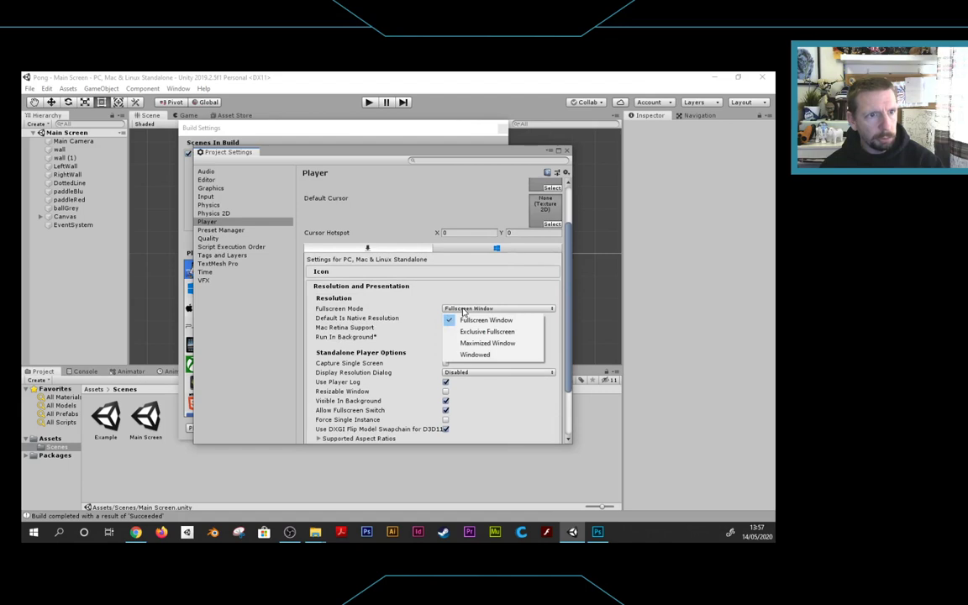
click(465, 308)
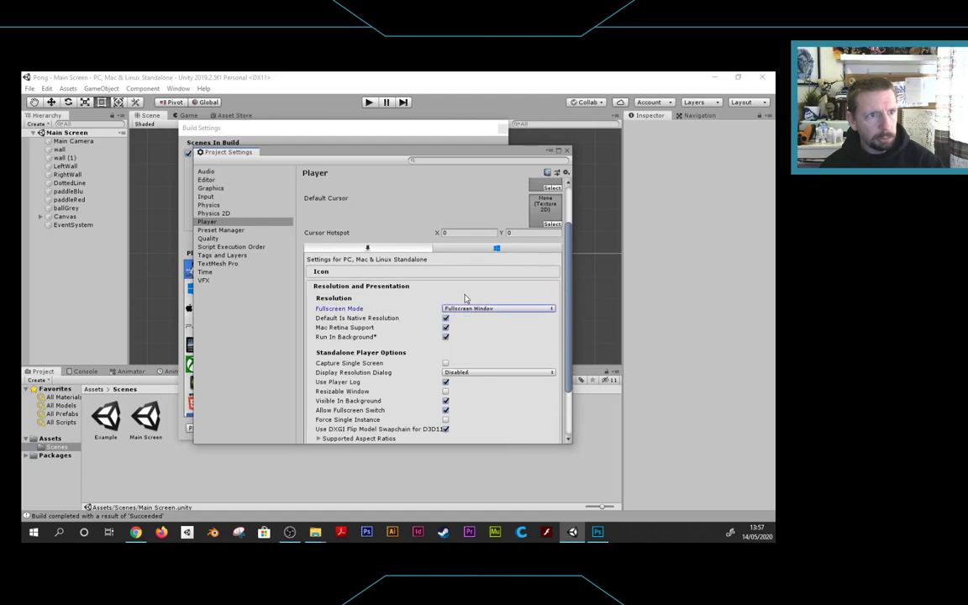
click(471, 373)
click(474, 373)
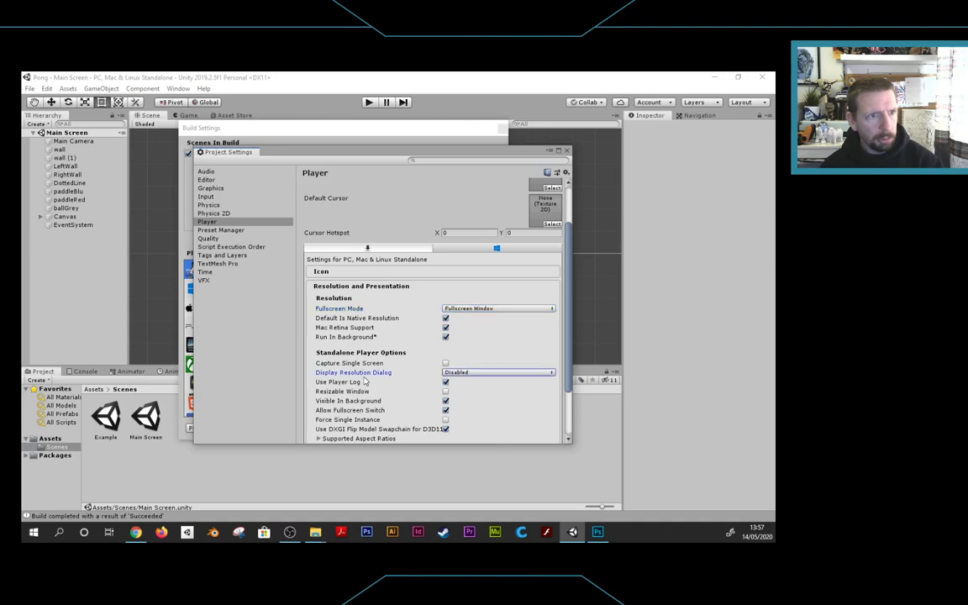
click(485, 373)
click(496, 349)
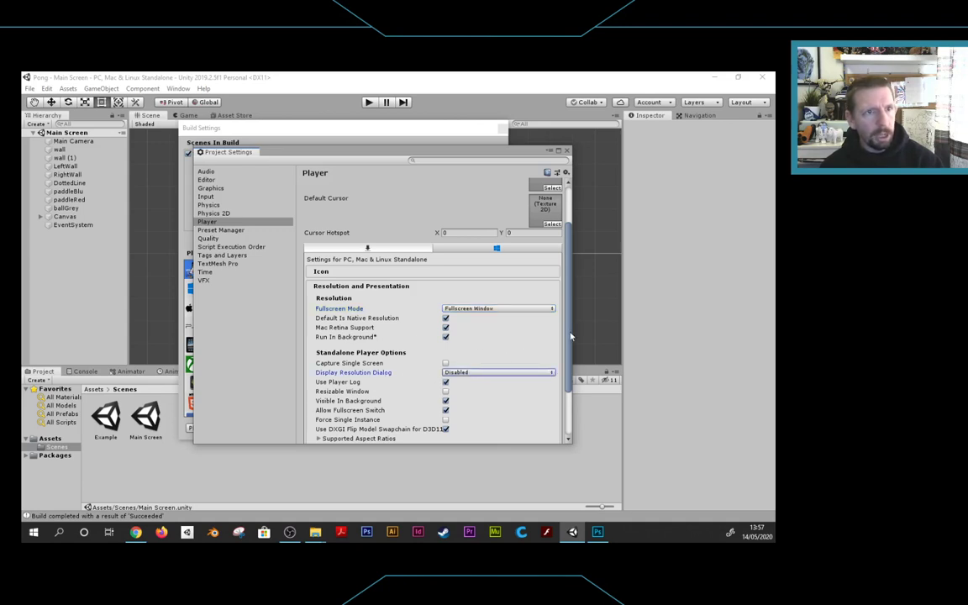
scroll(570, 343, down, 3)
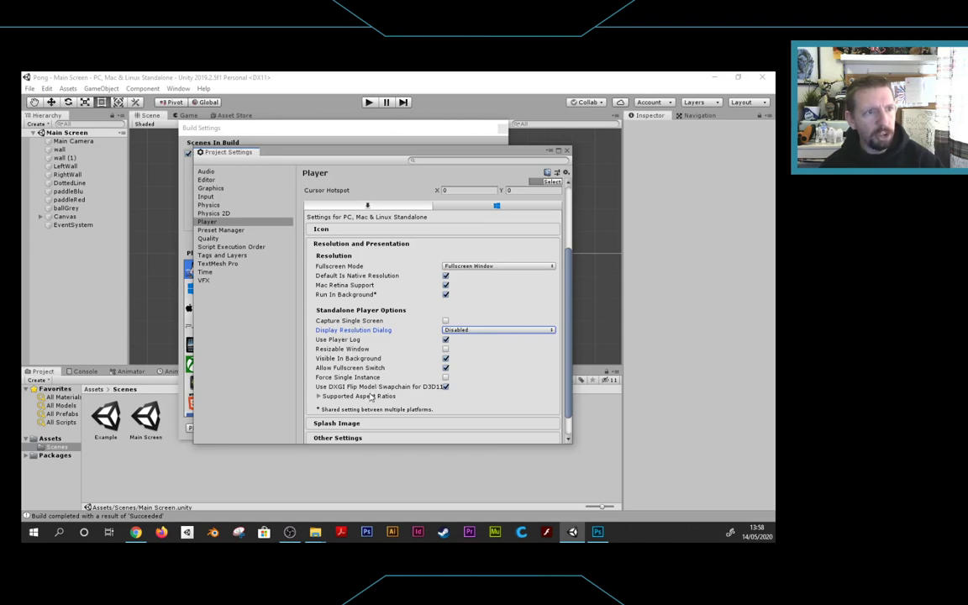
Step: Set the Display Resolution Dialog option to Enabled in the standalone Player settings and close the Project Settings window
click(469, 331)
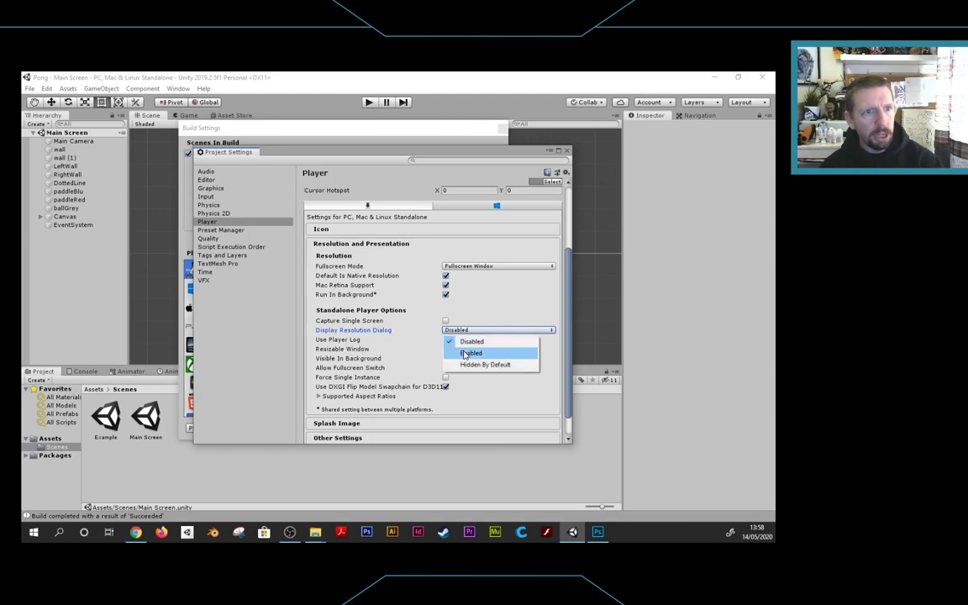
click(465, 354)
scroll(500, 388, down, 3)
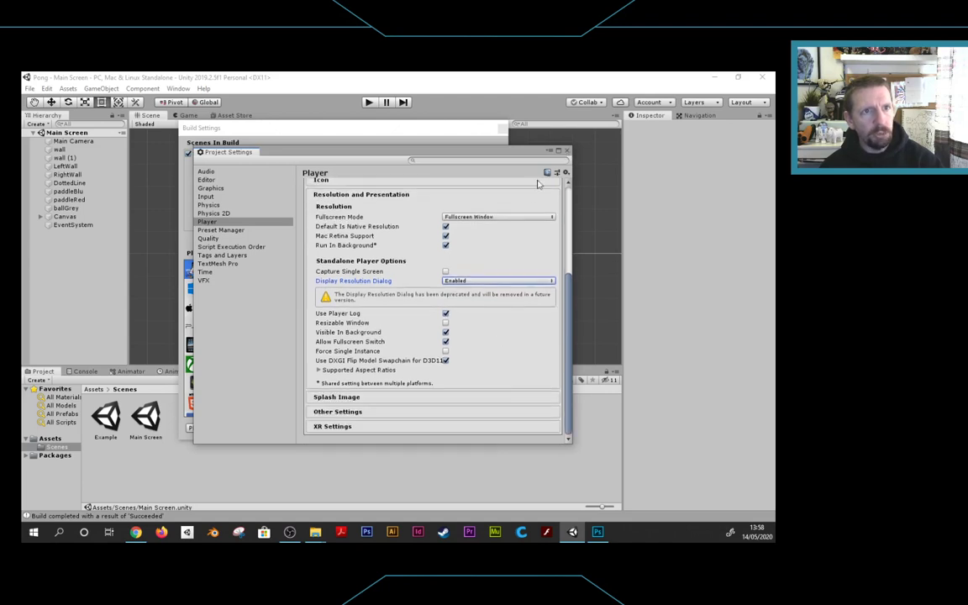
scroll(491, 223, up, 5)
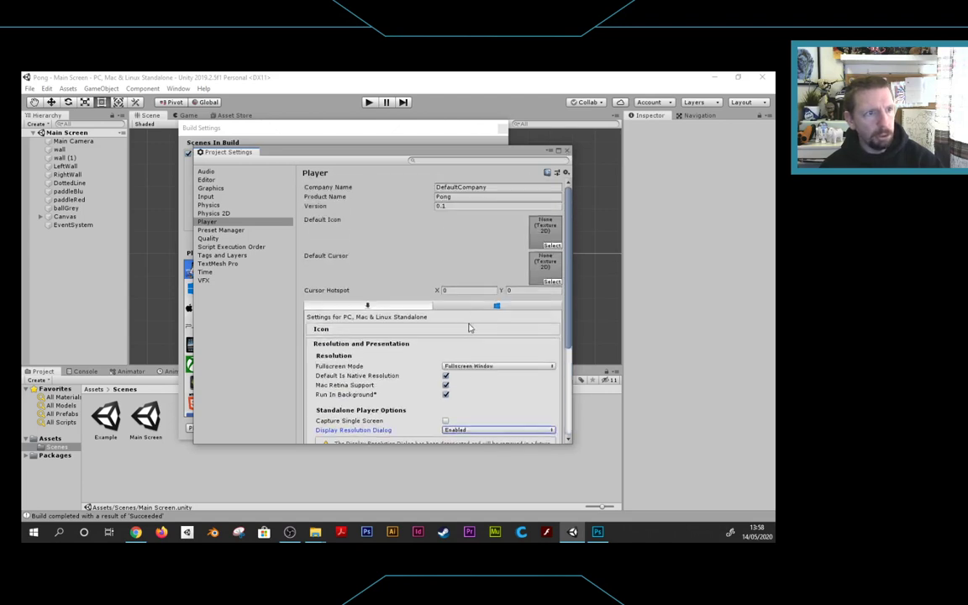
click(567, 152)
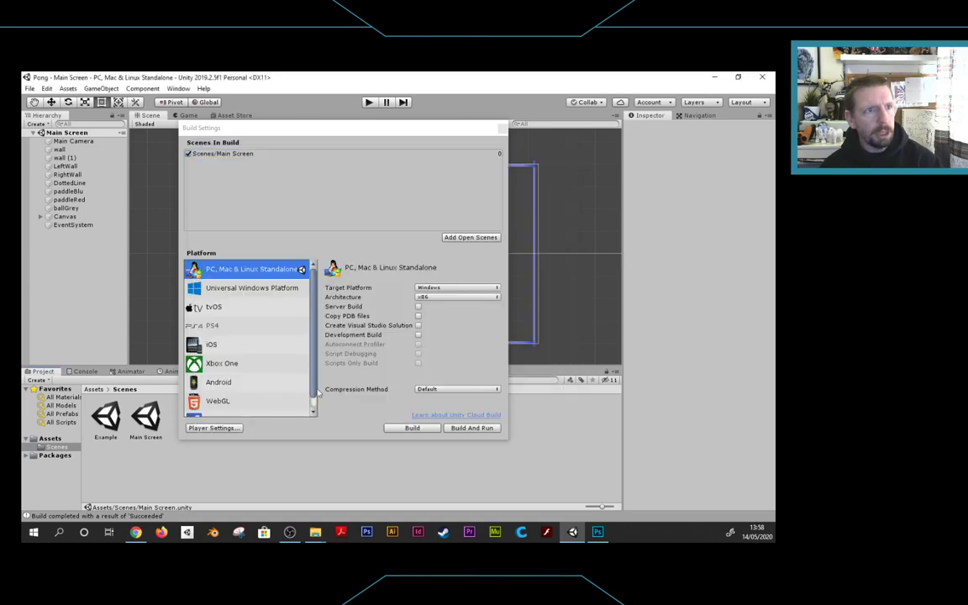
Step: Build the game into a new folder named Pong_Final2 on the Desktop
click(412, 428)
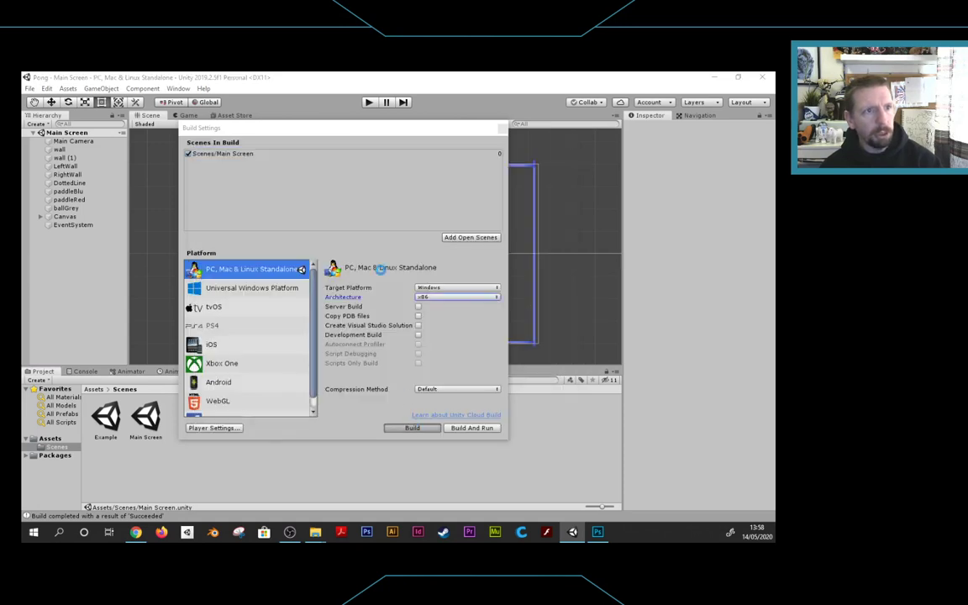
click(290, 326)
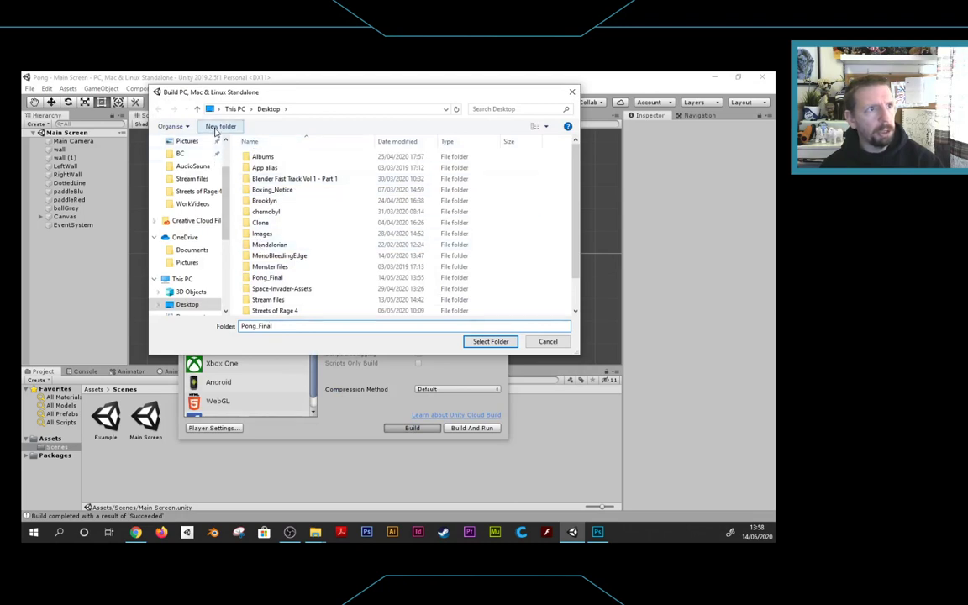
click(220, 126)
click(267, 243)
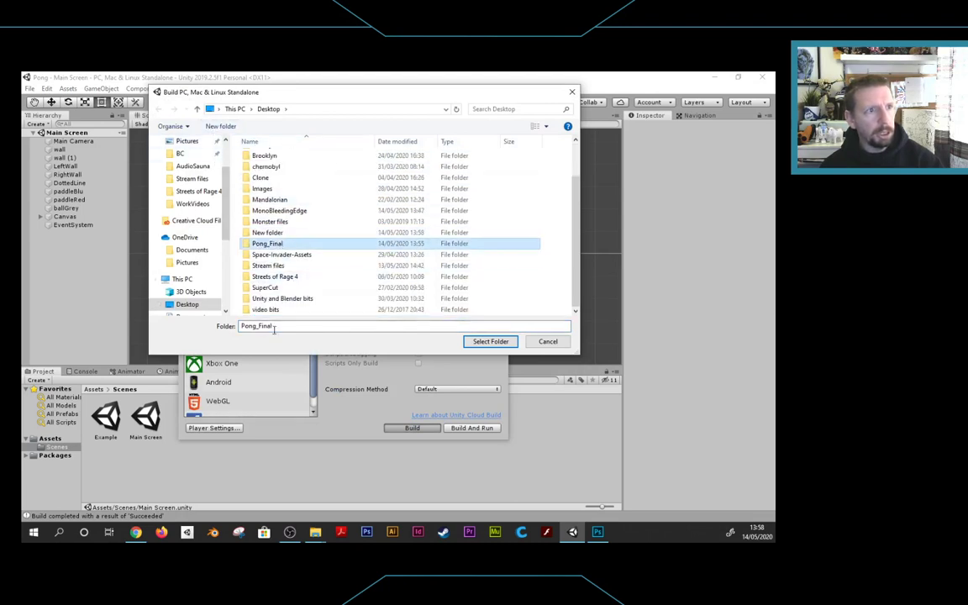
click(282, 326)
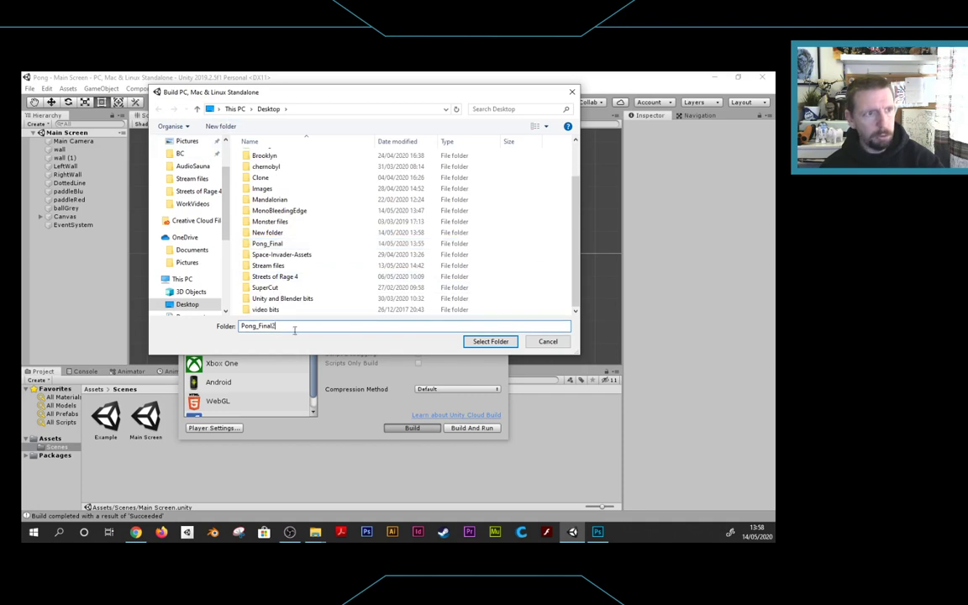
text(2)
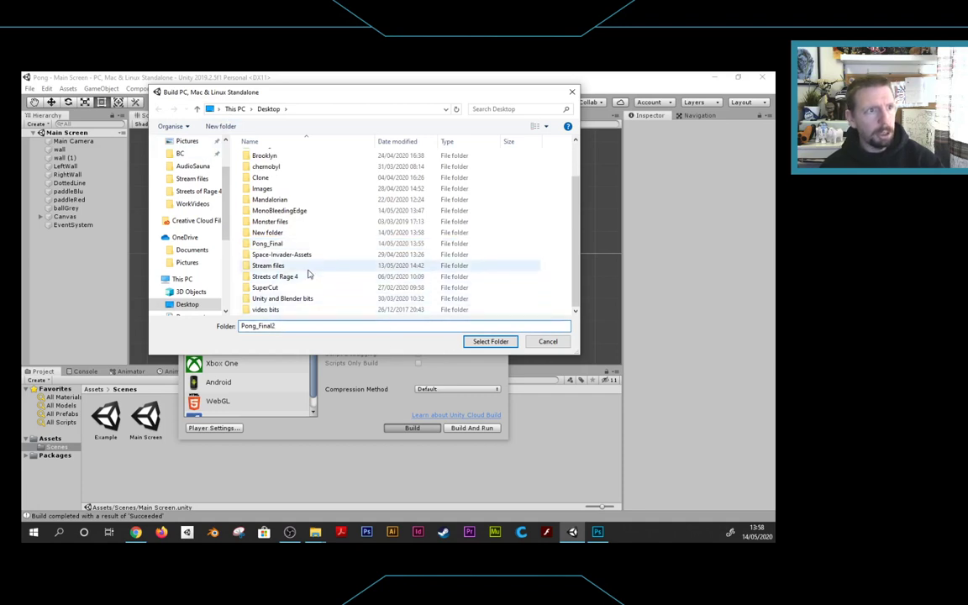
click(267, 232)
click(267, 232)
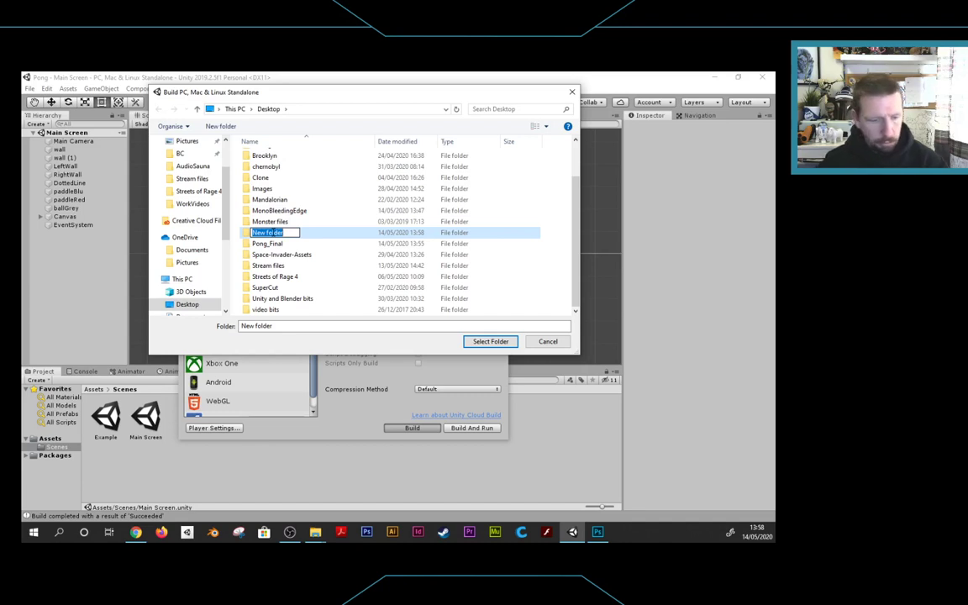
text(Pong)
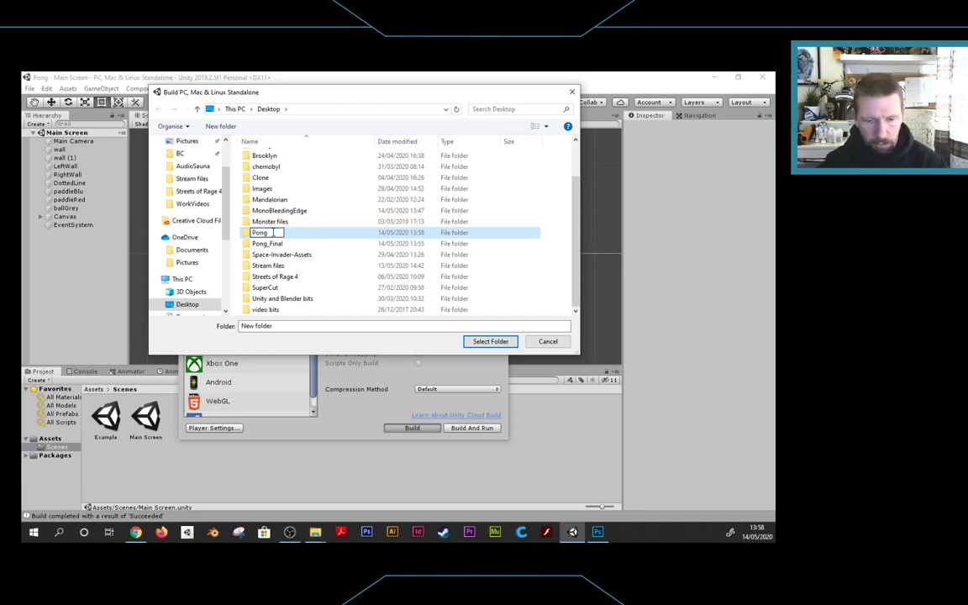
text(_Final2)
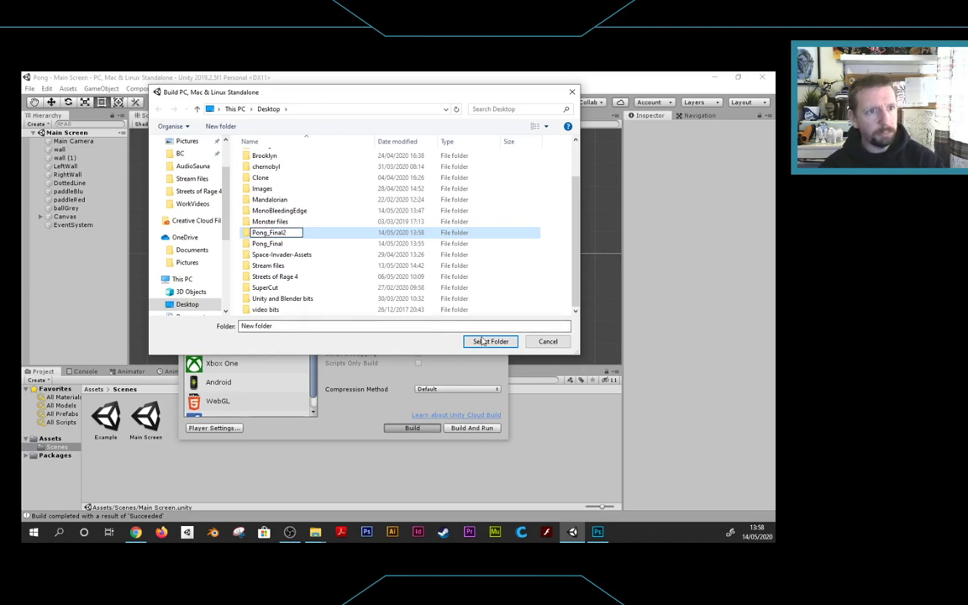
key(Return)
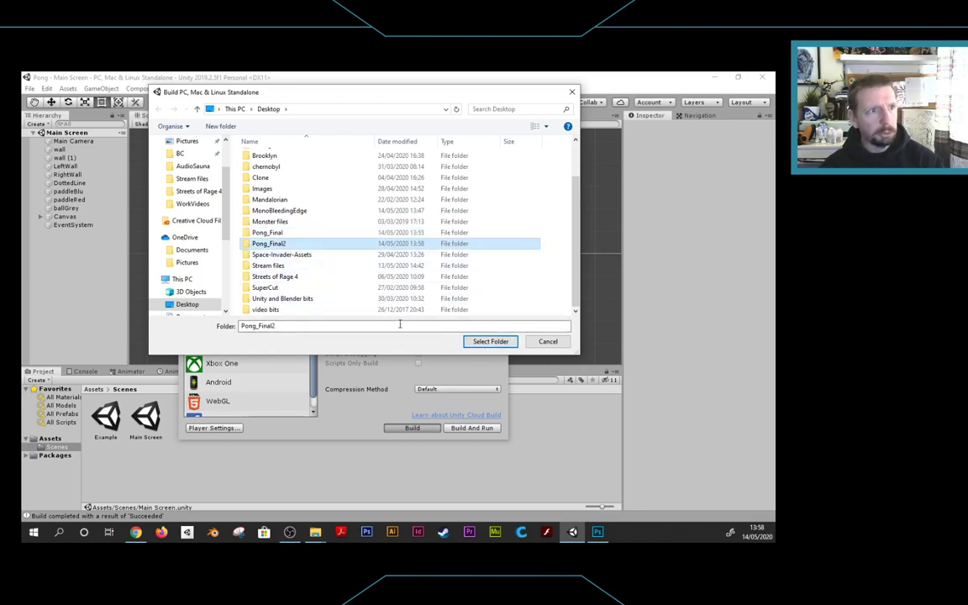
click(489, 341)
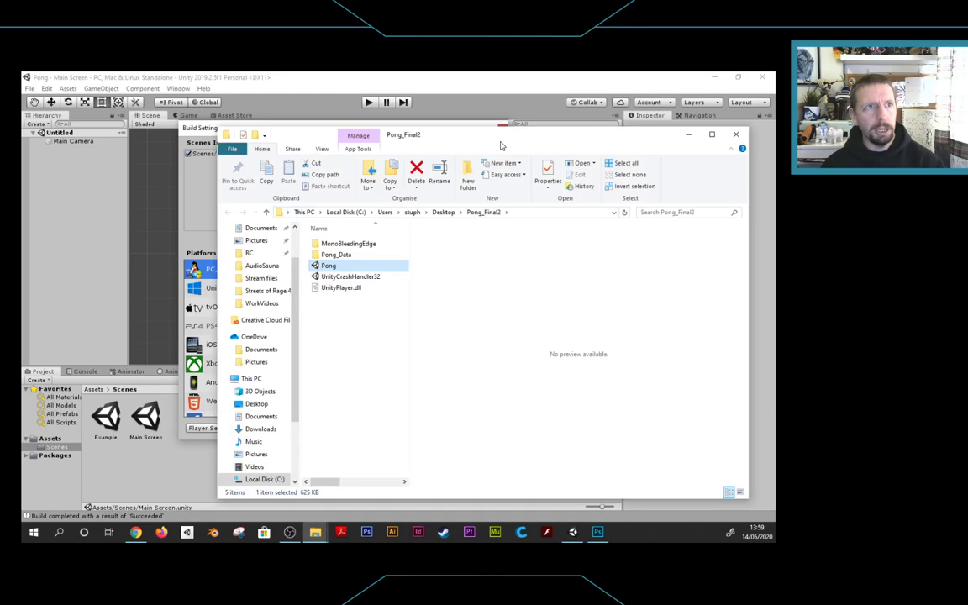
Step: Launch the built Pong executable from Pong_Final2 and examine the graphics and input options of its configuration dialog
drag(501, 146, 457, 144)
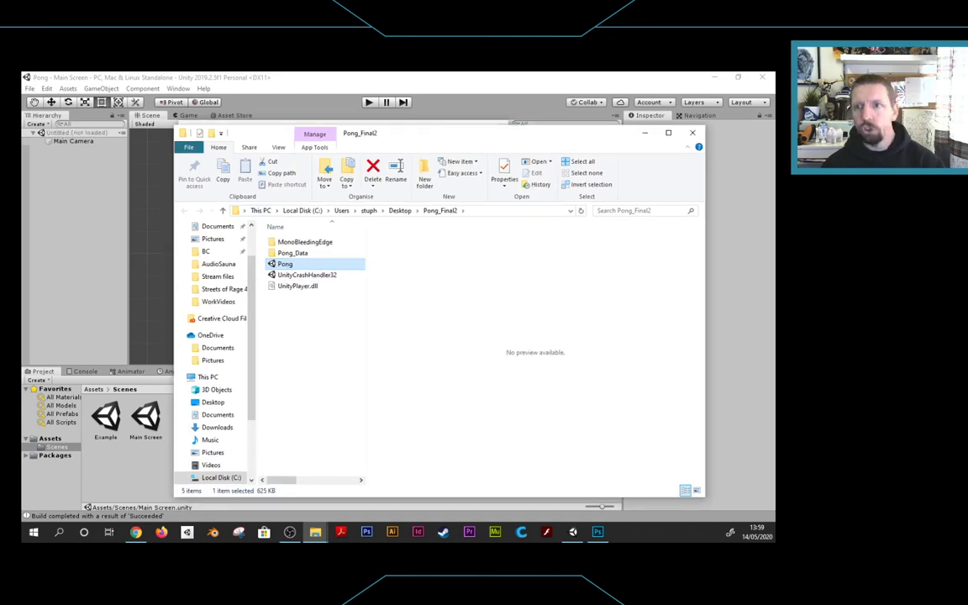
key(Return)
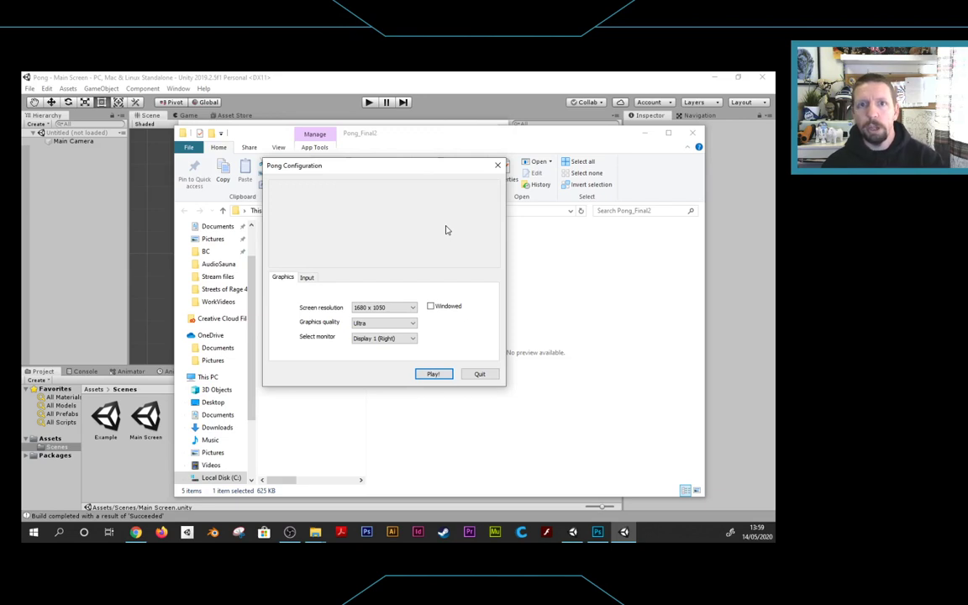
click(365, 309)
click(366, 323)
click(365, 322)
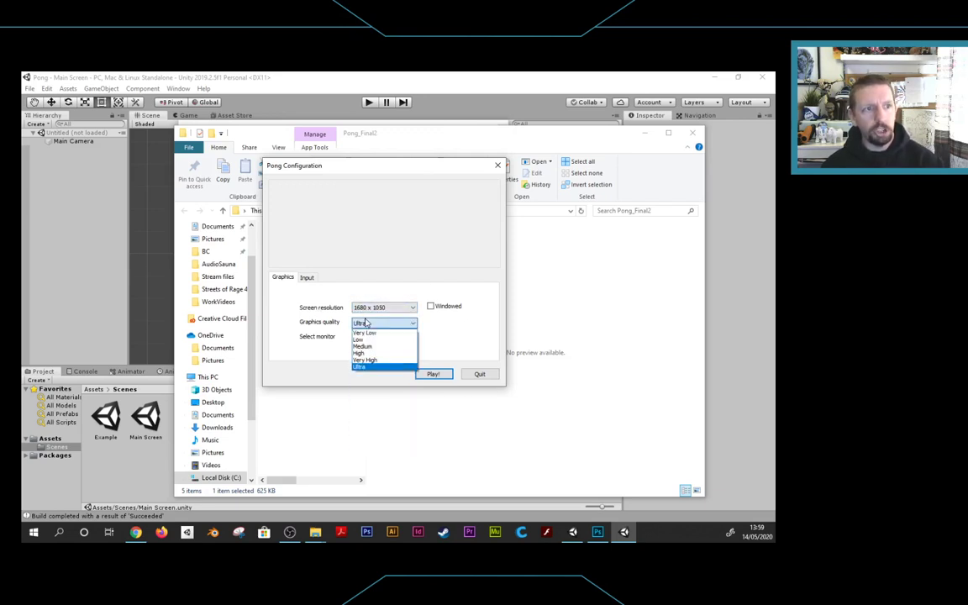
click(370, 365)
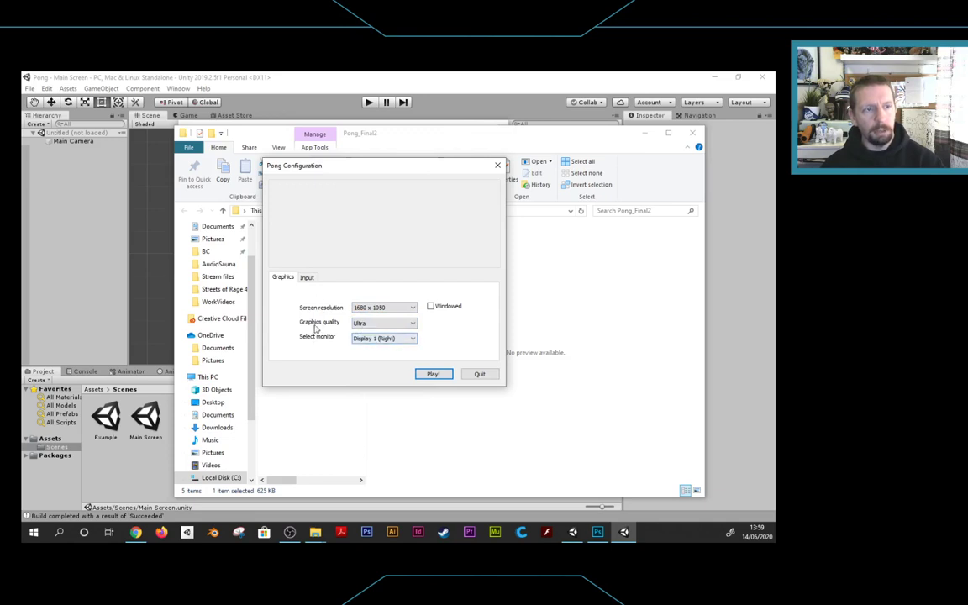
click(307, 278)
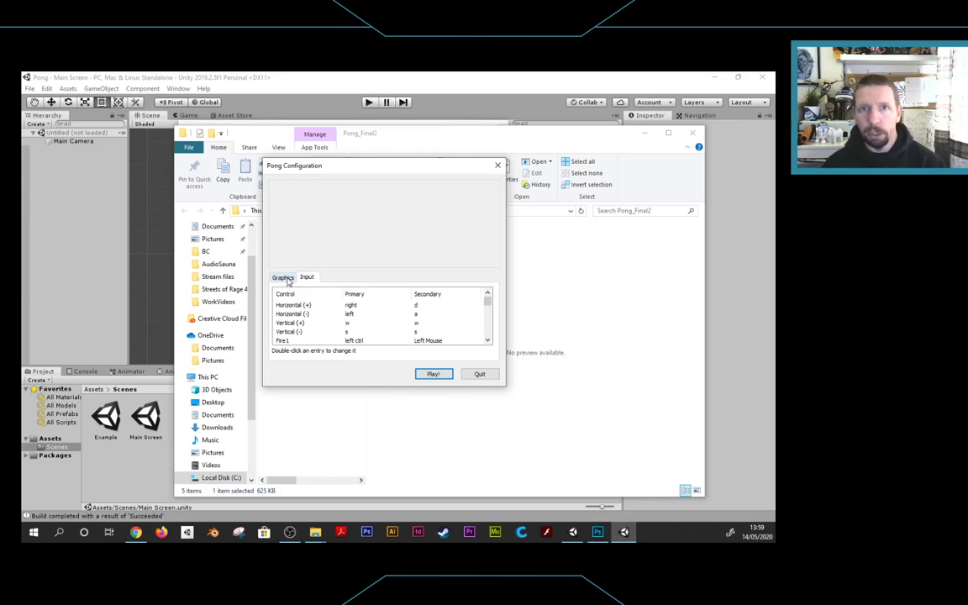
click(284, 278)
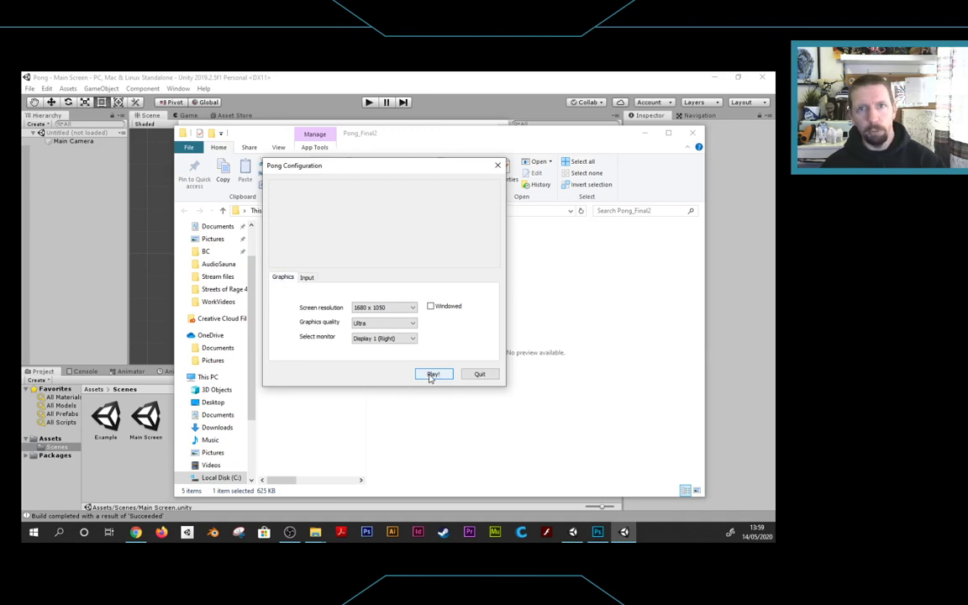
Step: Run the game in windowed mode to test it, close it, and minimise the Pong_Final2 folder window
click(430, 306)
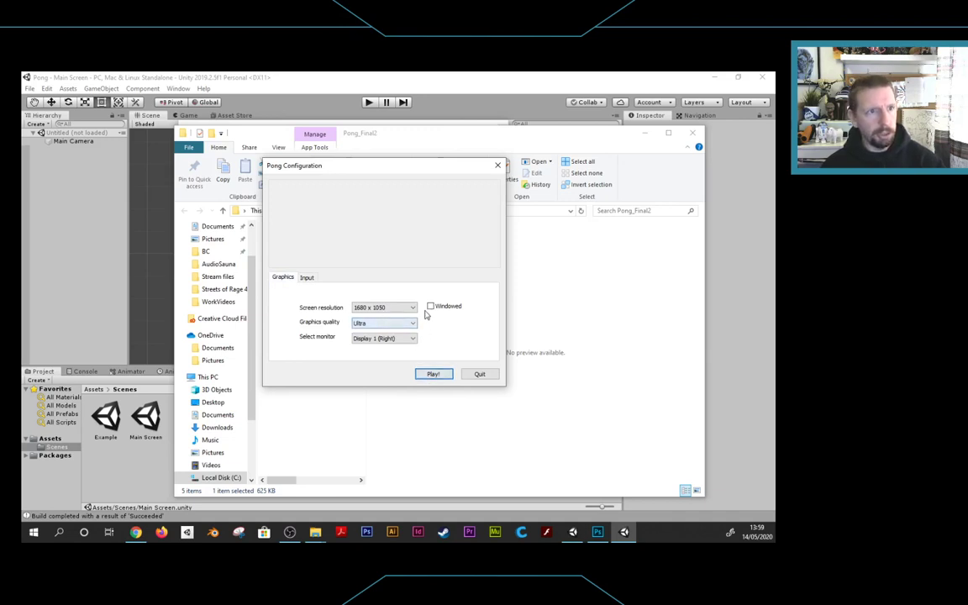
click(432, 373)
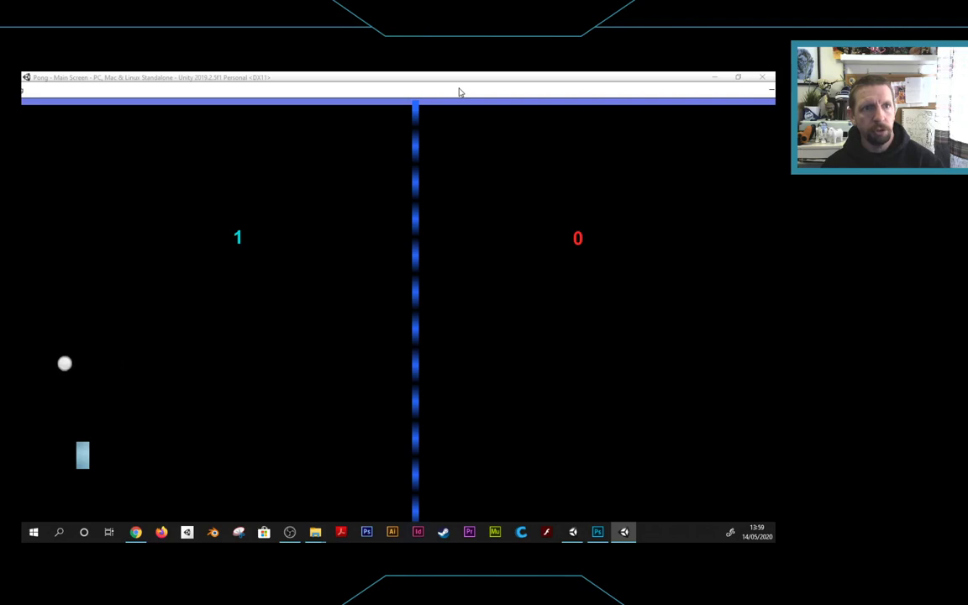
key(alt+F4)
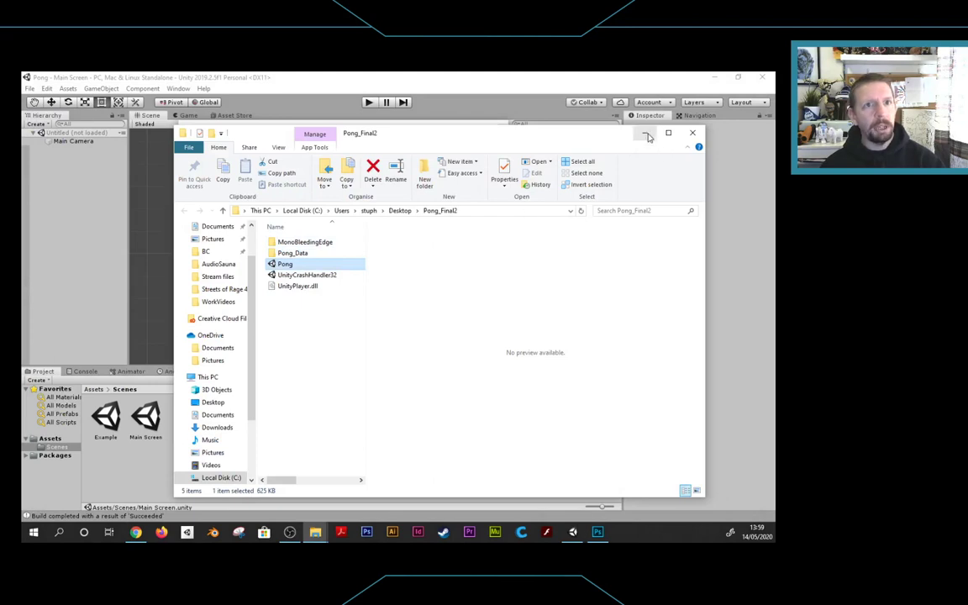
click(586, 119)
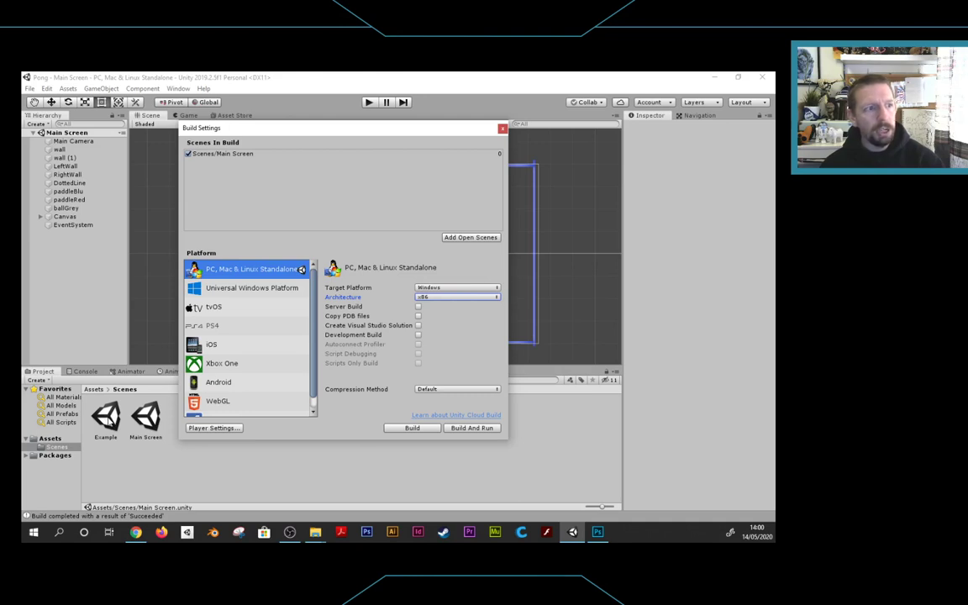
Step: Add the Example scene to Scenes In Build and try swapping its order with Main Screen, ending with Main Screen first
drag(100, 420, 270, 209)
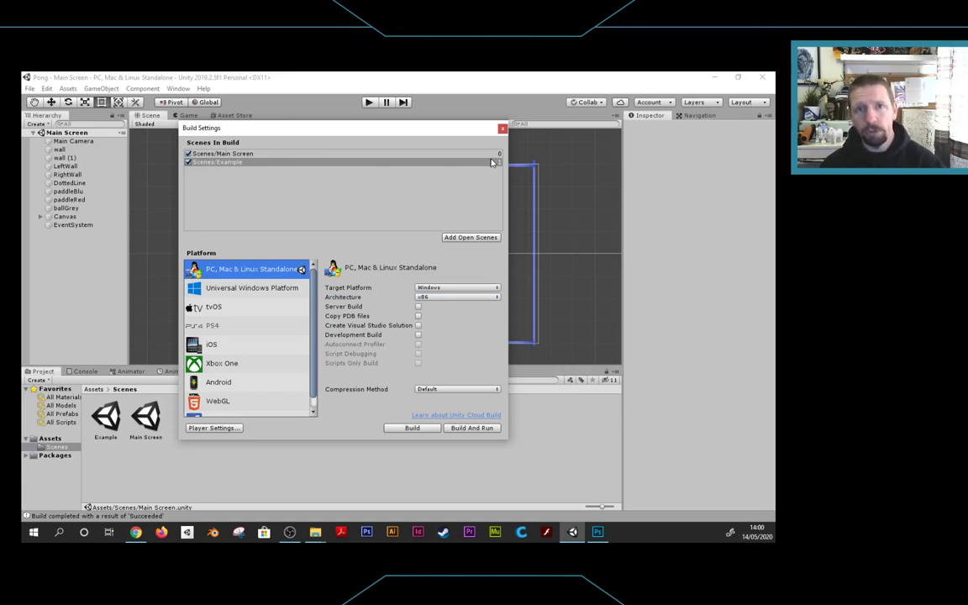
click(226, 154)
mouse_move(226, 155)
mouse_down()
mouse_move(207, 156)
mouse_move(210, 165)
mouse_up()
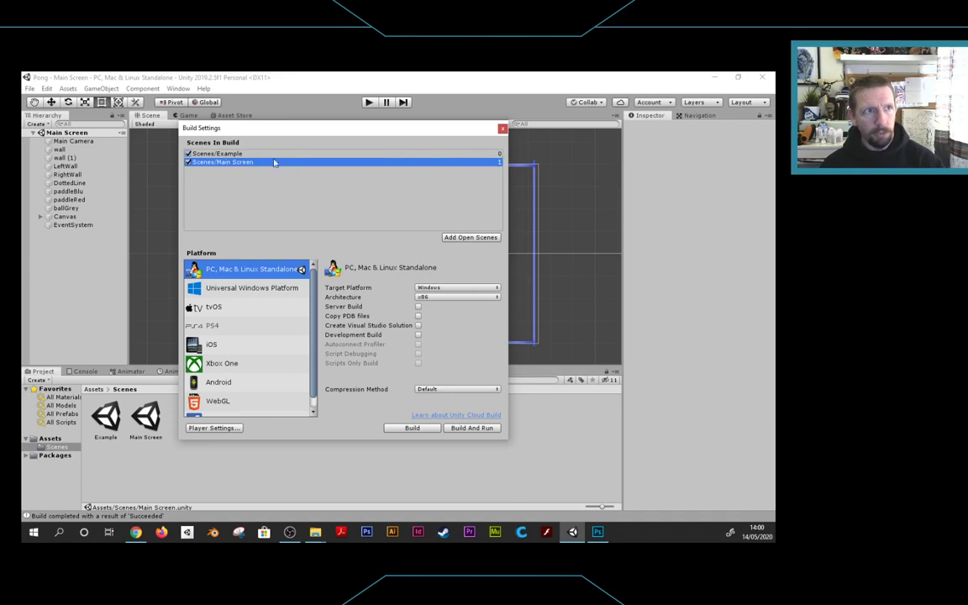
drag(230, 162, 225, 149)
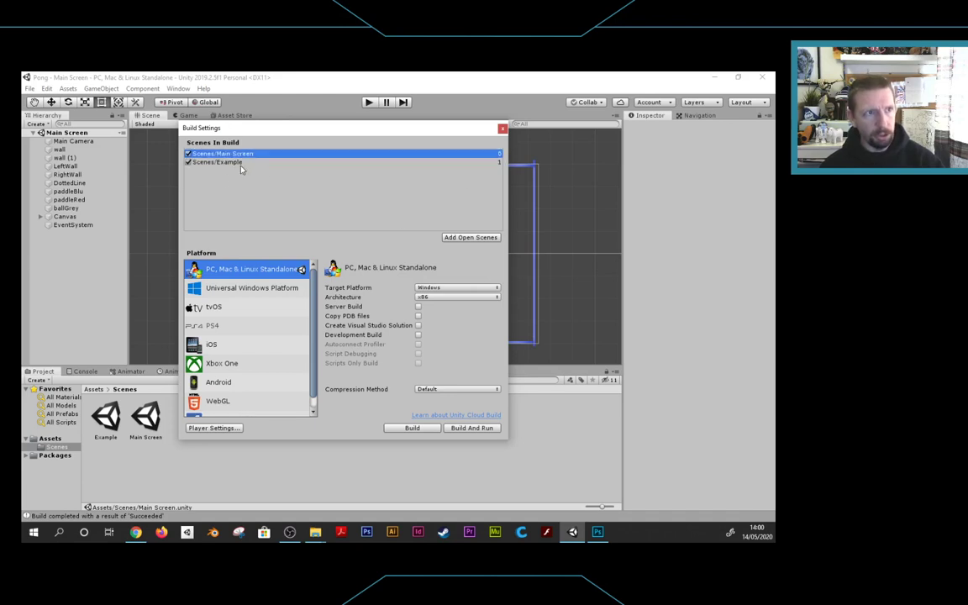